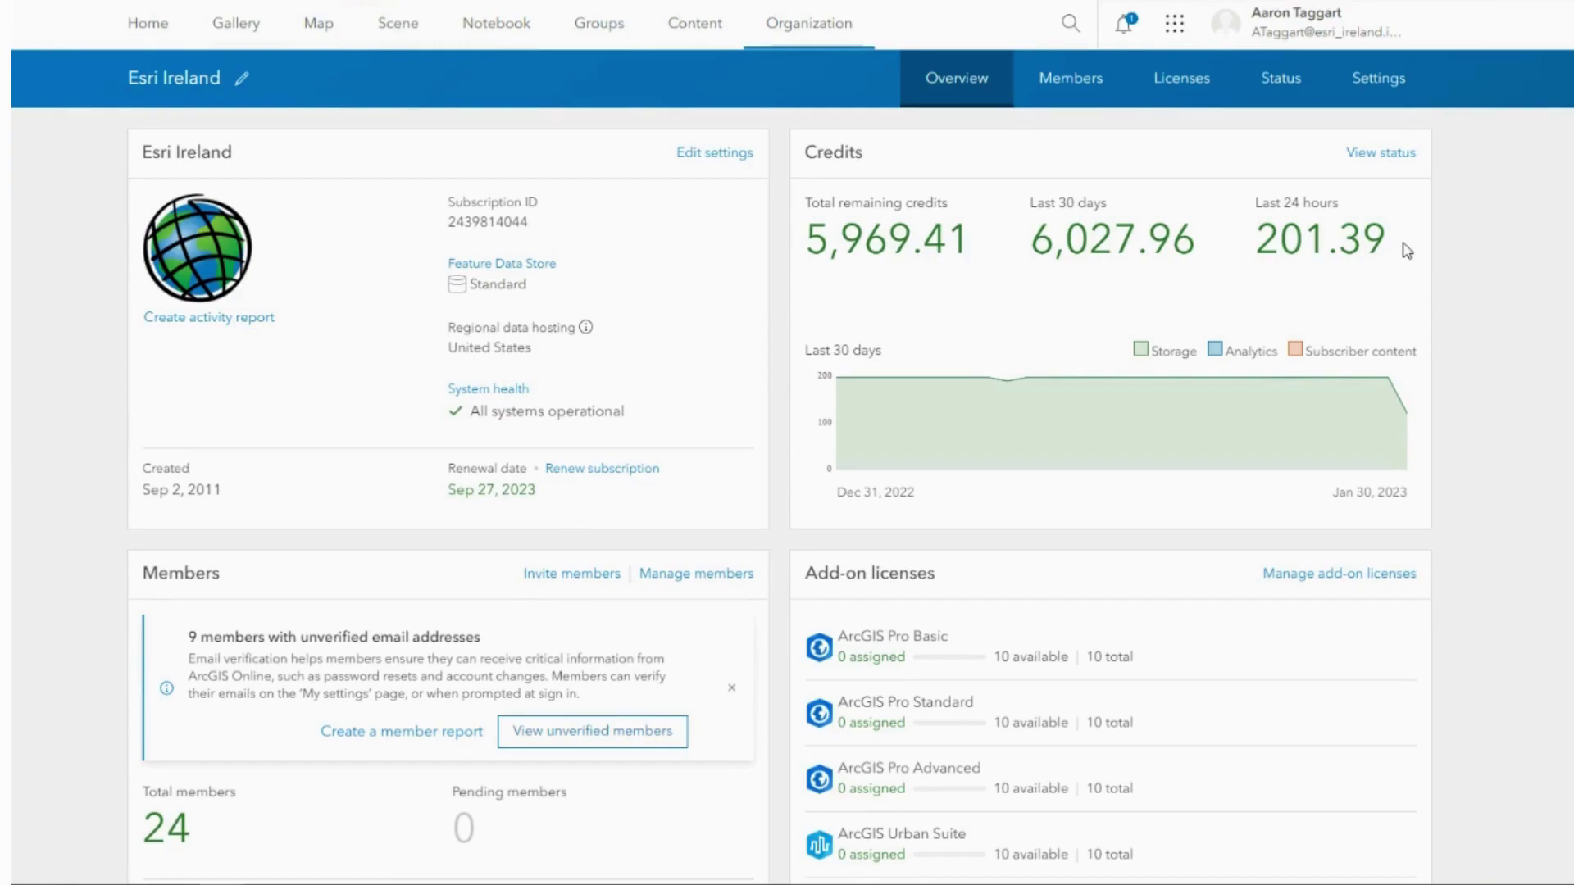
- Open the Status dashboard and view its Content, Groups and Credits reports (2,880.91 credits used)
{"action": "left_click", "coordinate": [1398, 157]}
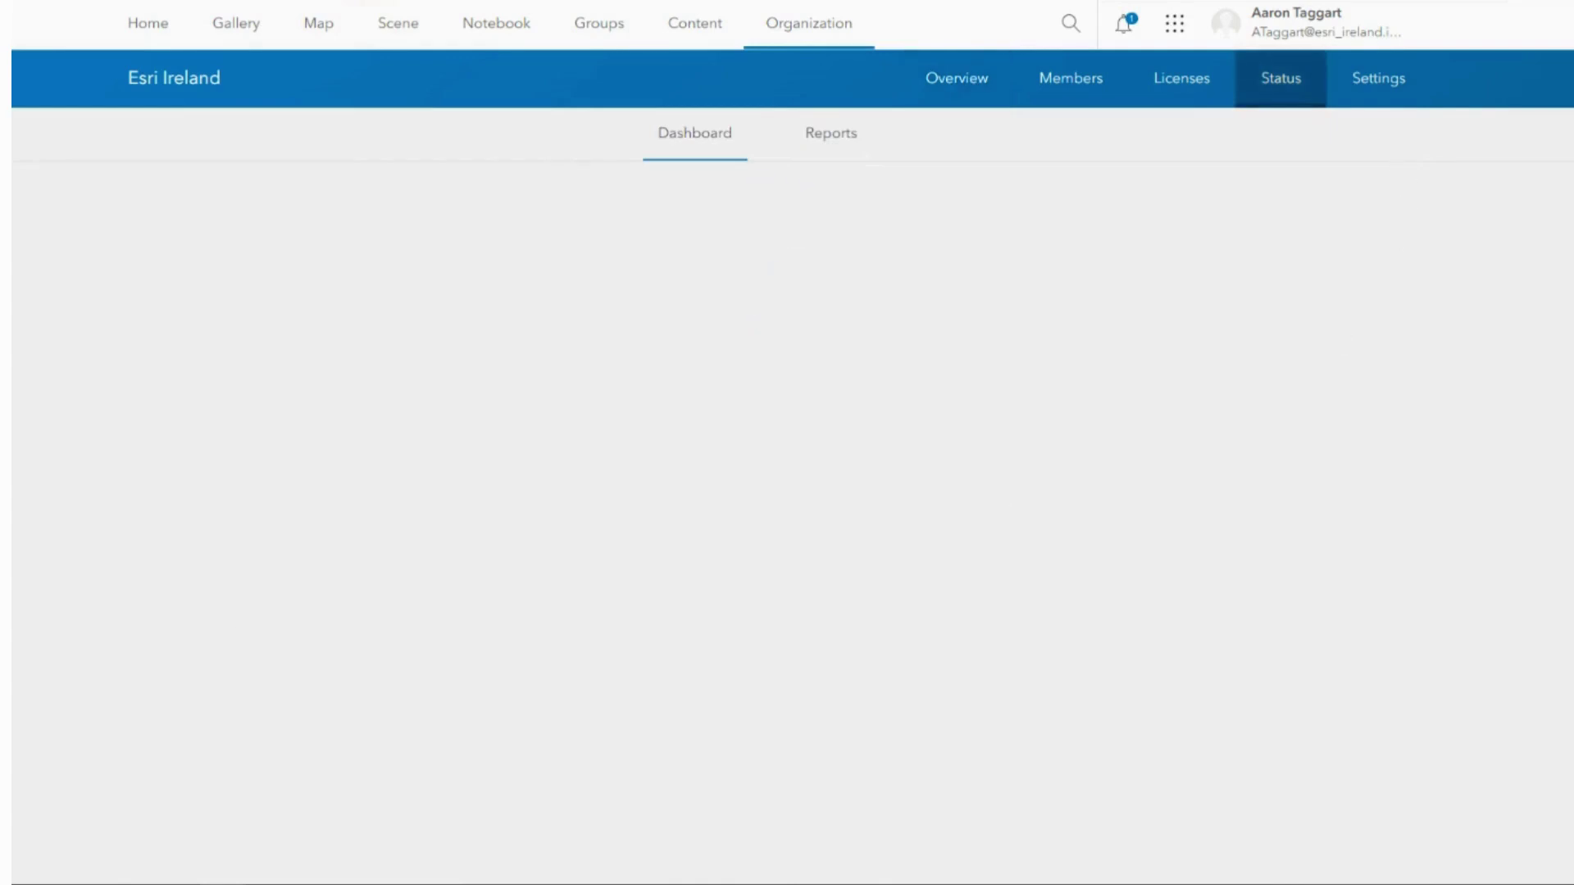
{"action": "scroll", "coordinate": [781, 443], "scroll_direction": "down", "scroll_amount": 2}
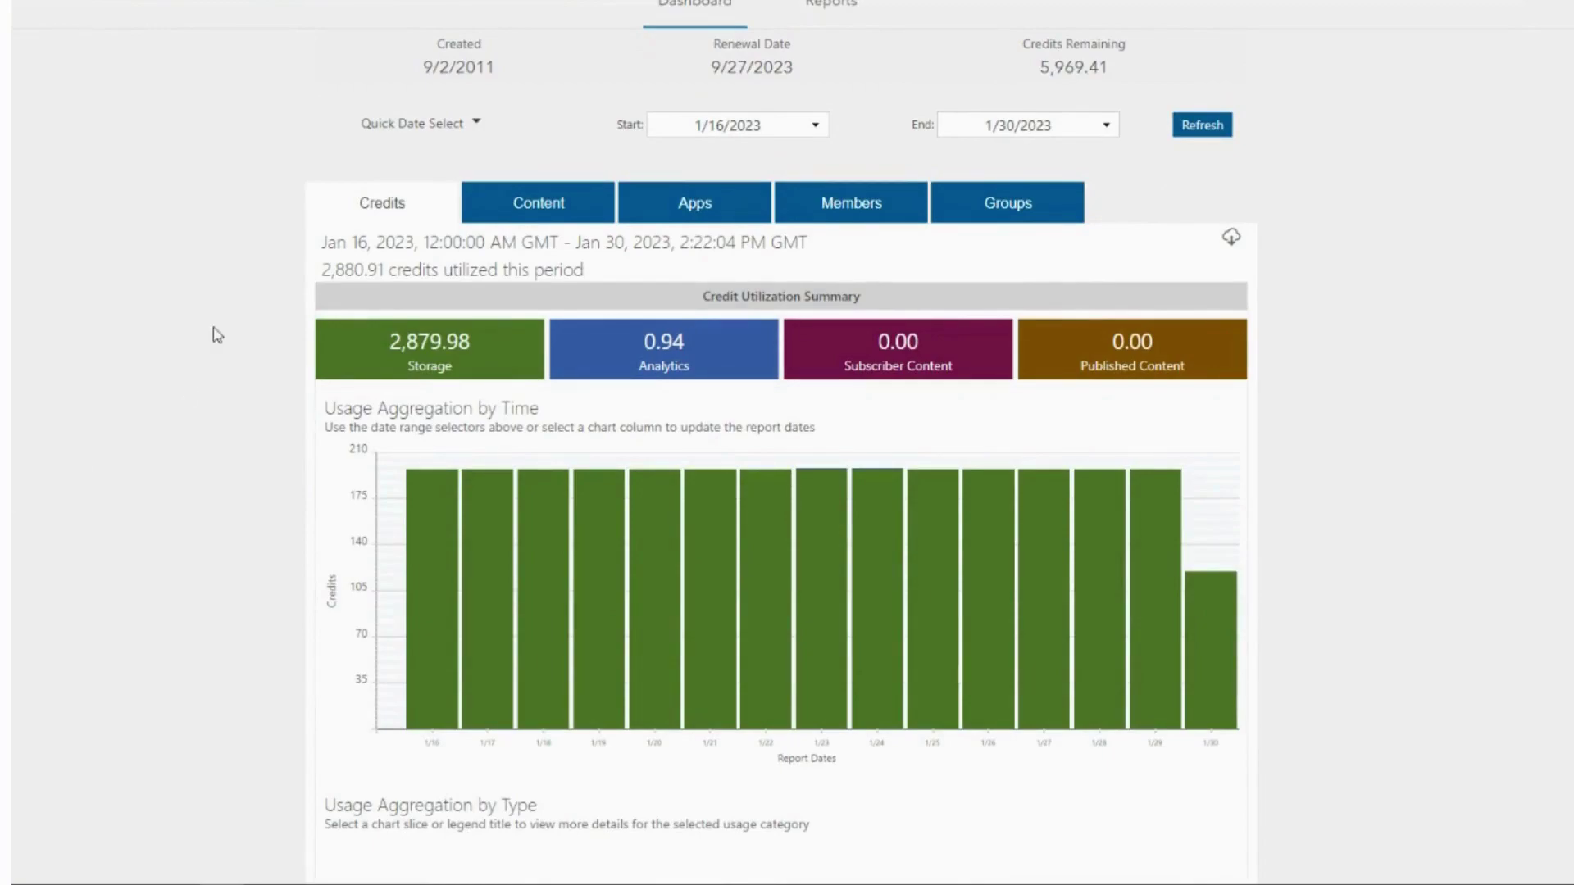
{"action": "left_click", "coordinate": [500, 217]}
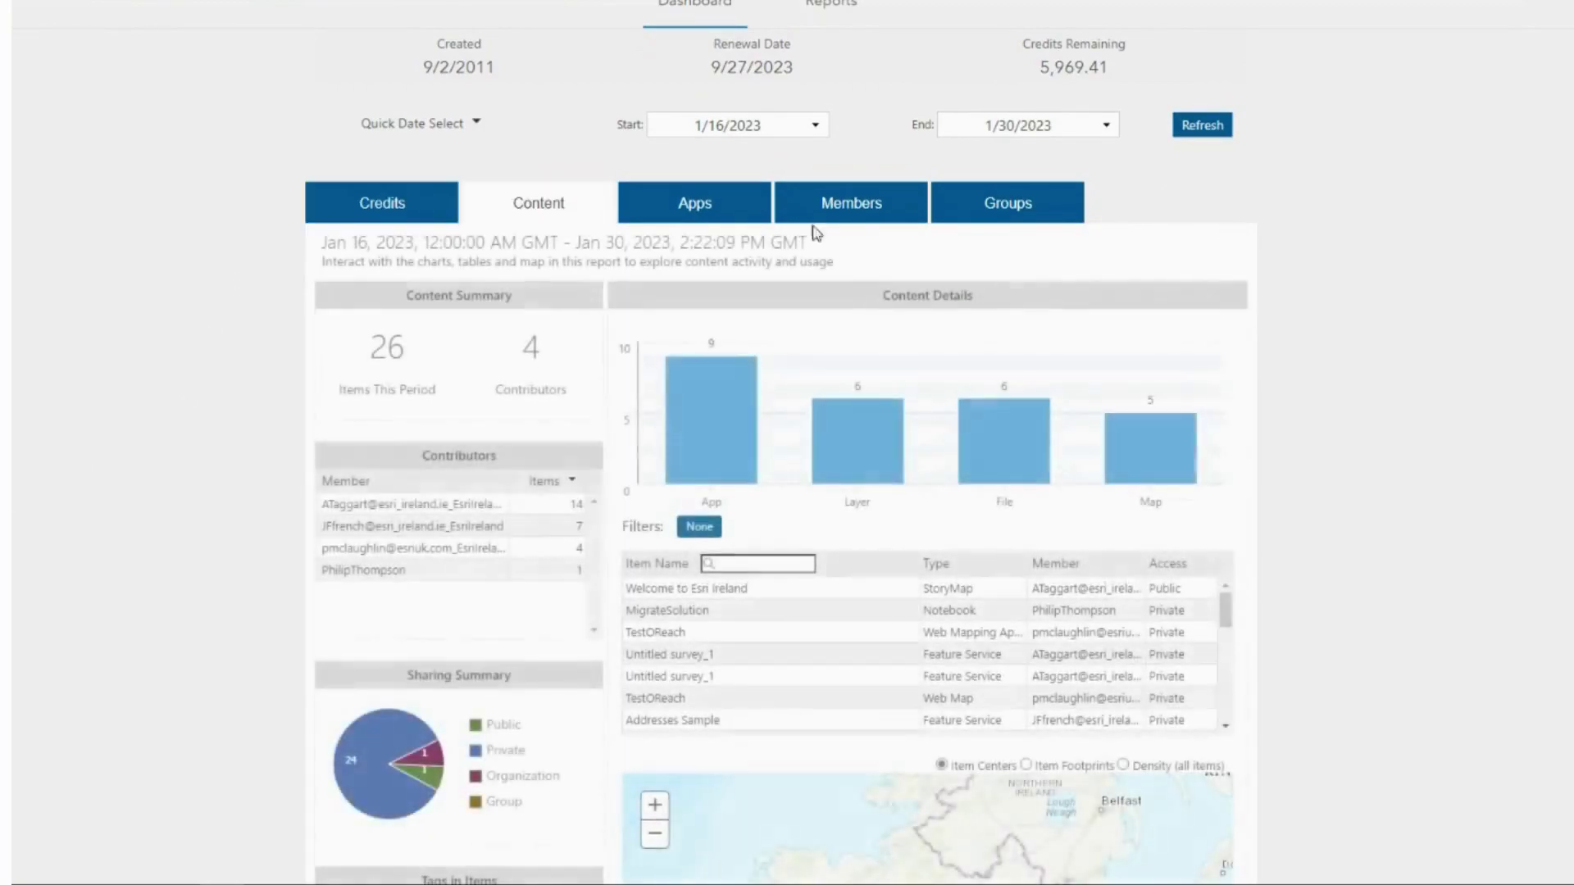
{"action": "left_click", "coordinate": [984, 217]}
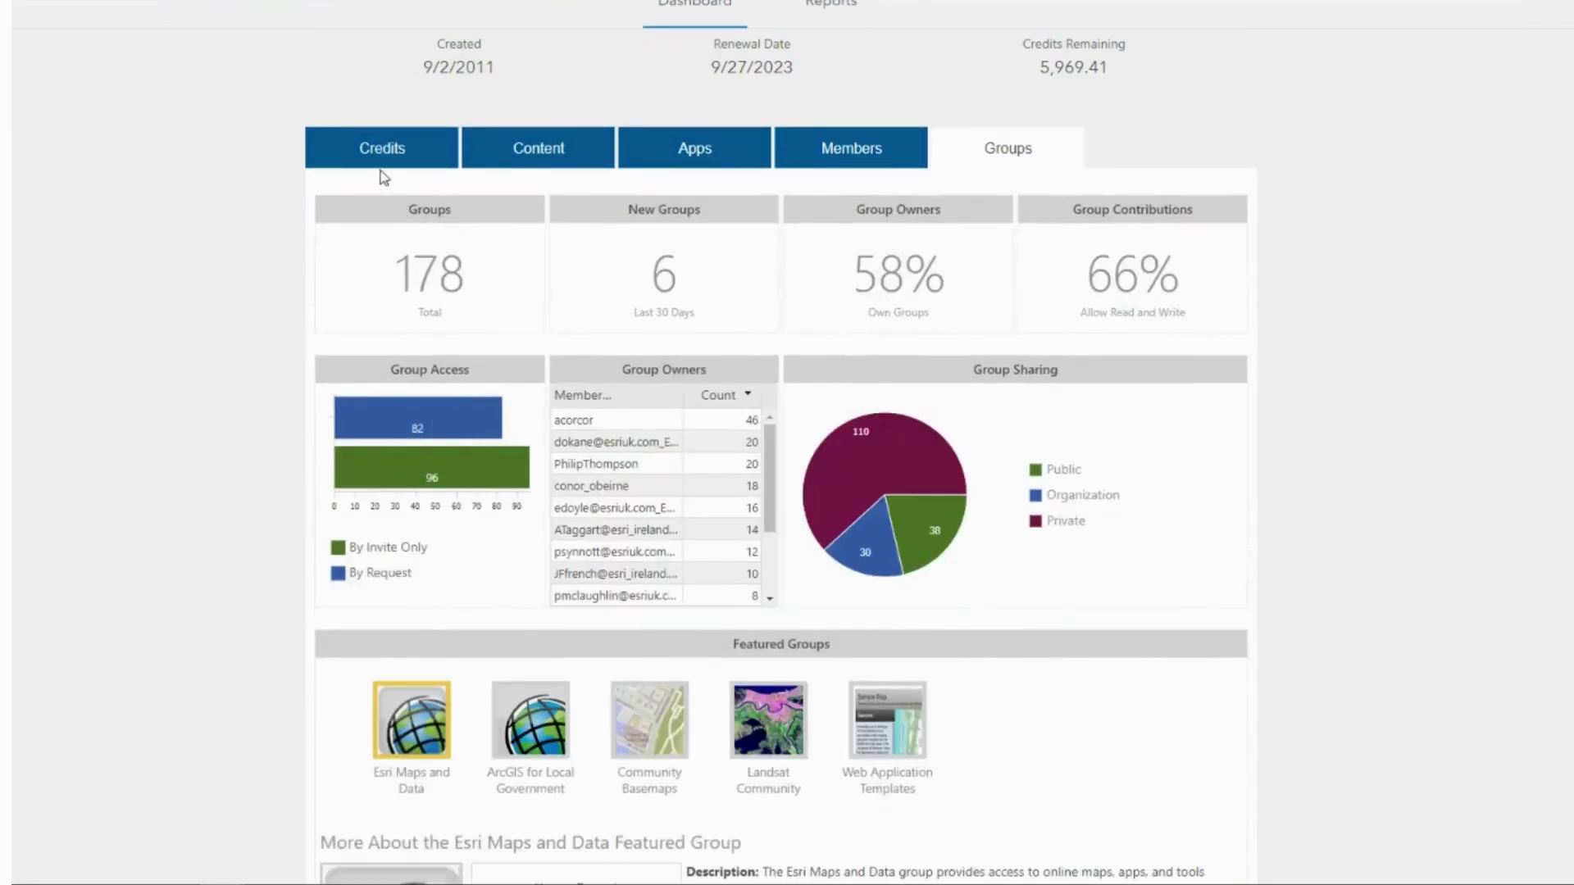
{"action": "left_click", "coordinate": [382, 155]}
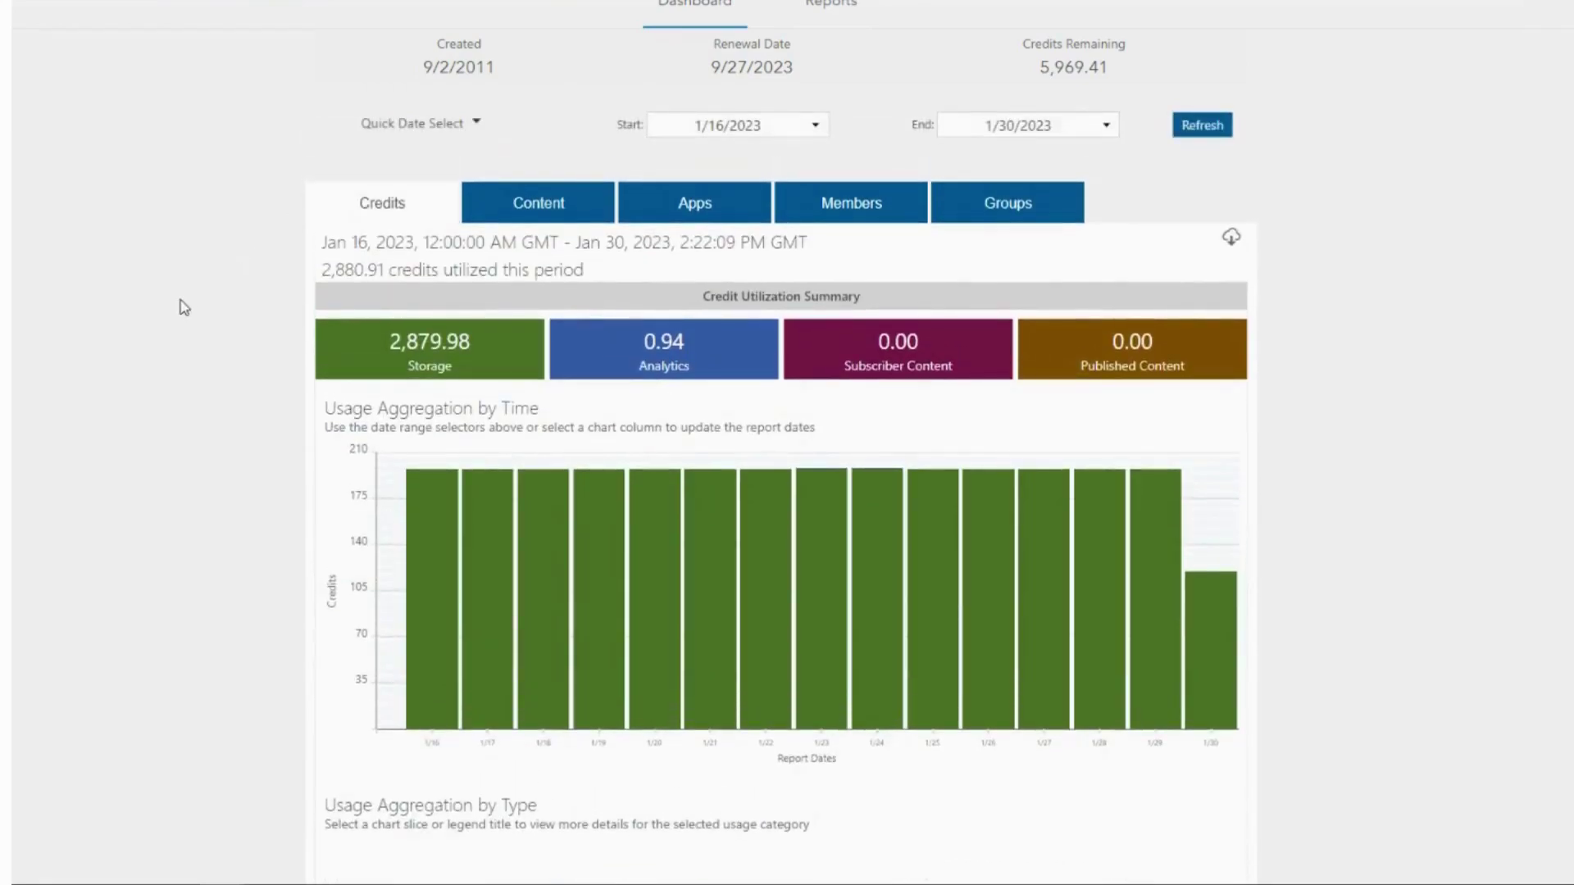
{"action": "scroll", "coordinate": [185, 307], "scroll_direction": "up", "scroll_amount": 2}
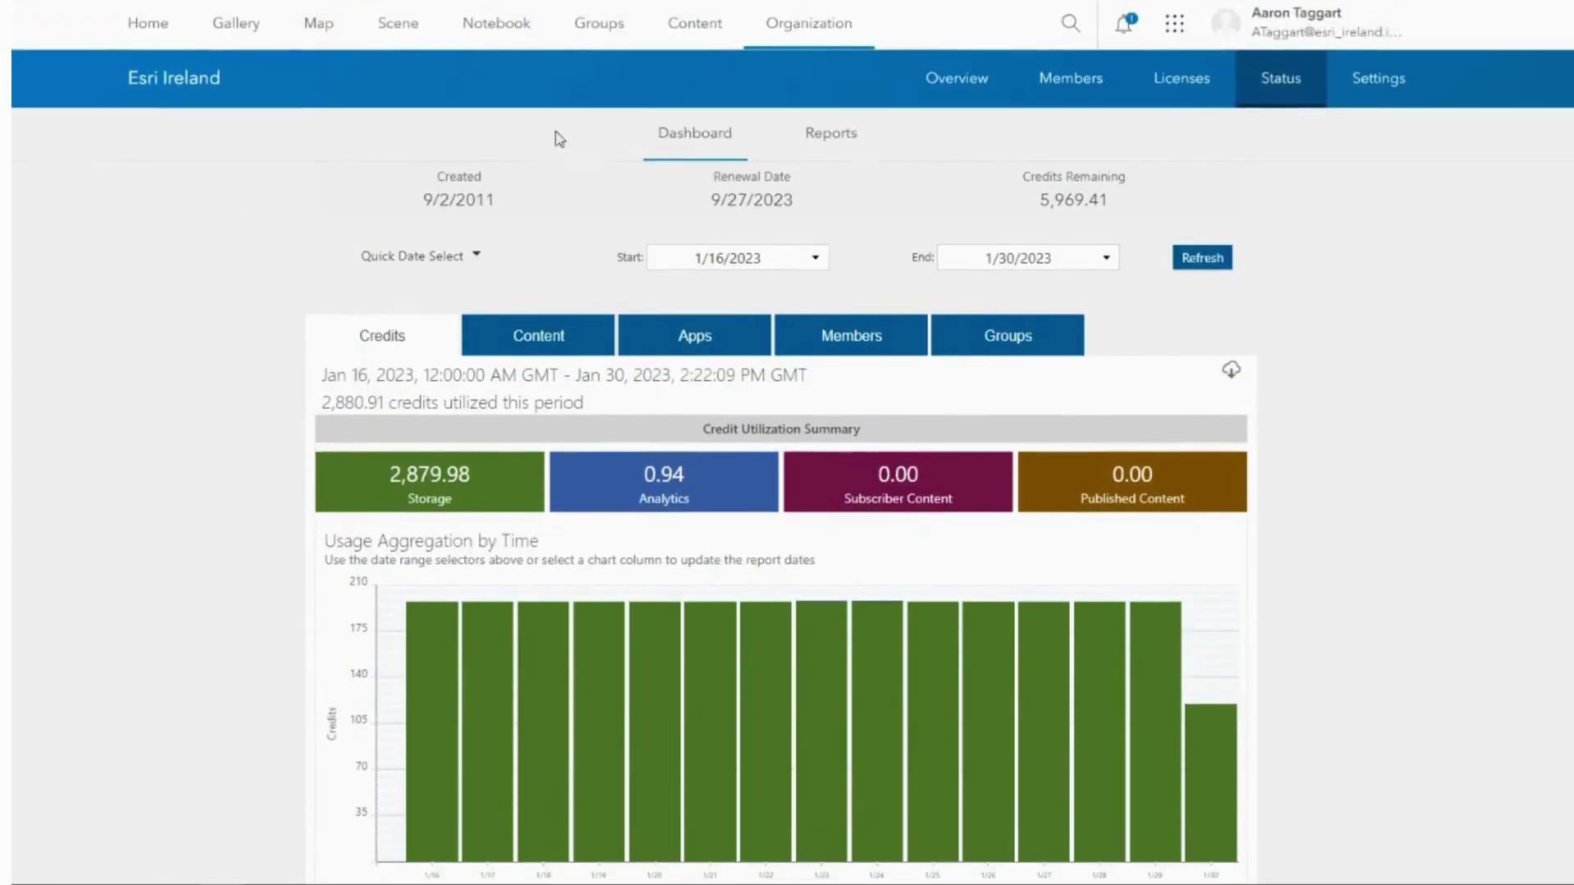
- Create a single weekly Credit report for 1/22/2023–1/28/2023
{"action": "left_click", "coordinate": [808, 136]}
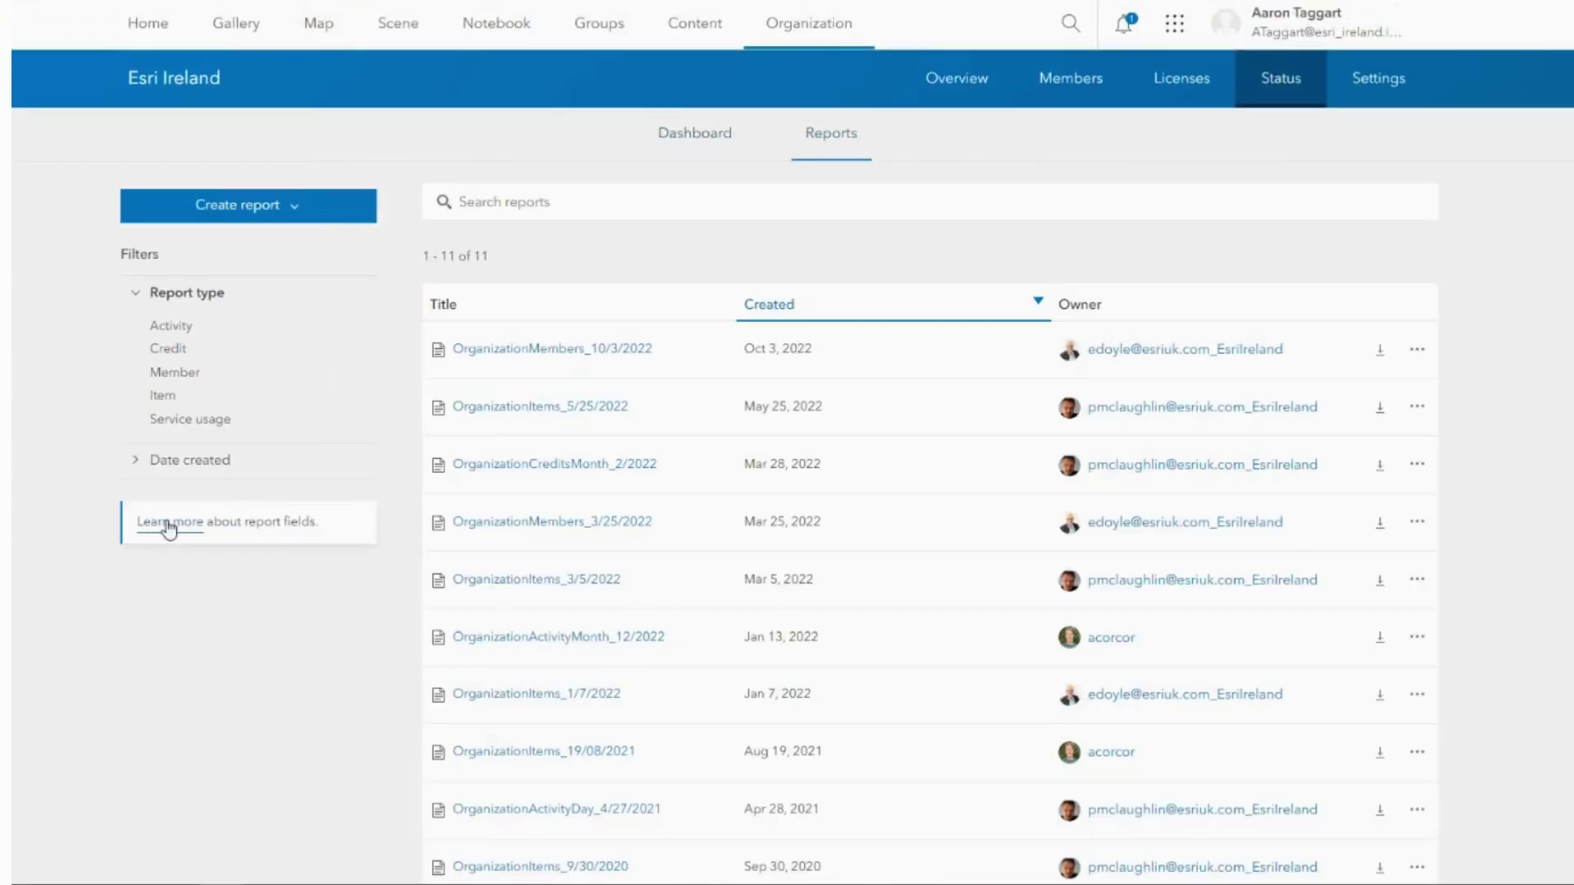
{"action": "left_click", "coordinate": [291, 213]}
{"action": "left_click", "coordinate": [283, 250]}
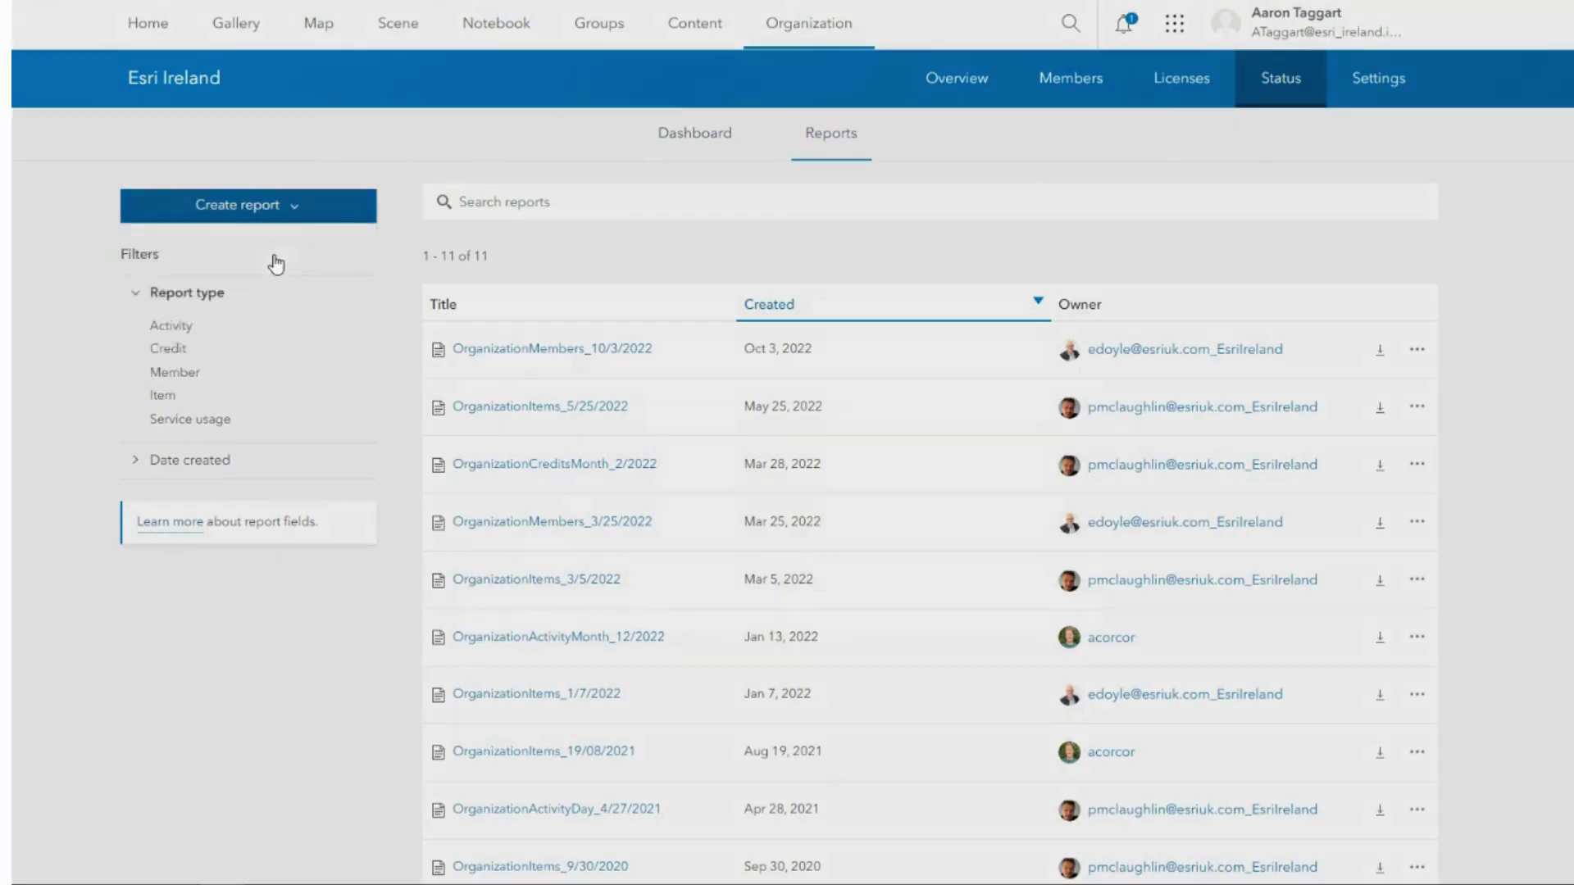
{"action": "left_click", "coordinate": [590, 409]}
{"action": "left_click", "coordinate": [557, 392]}
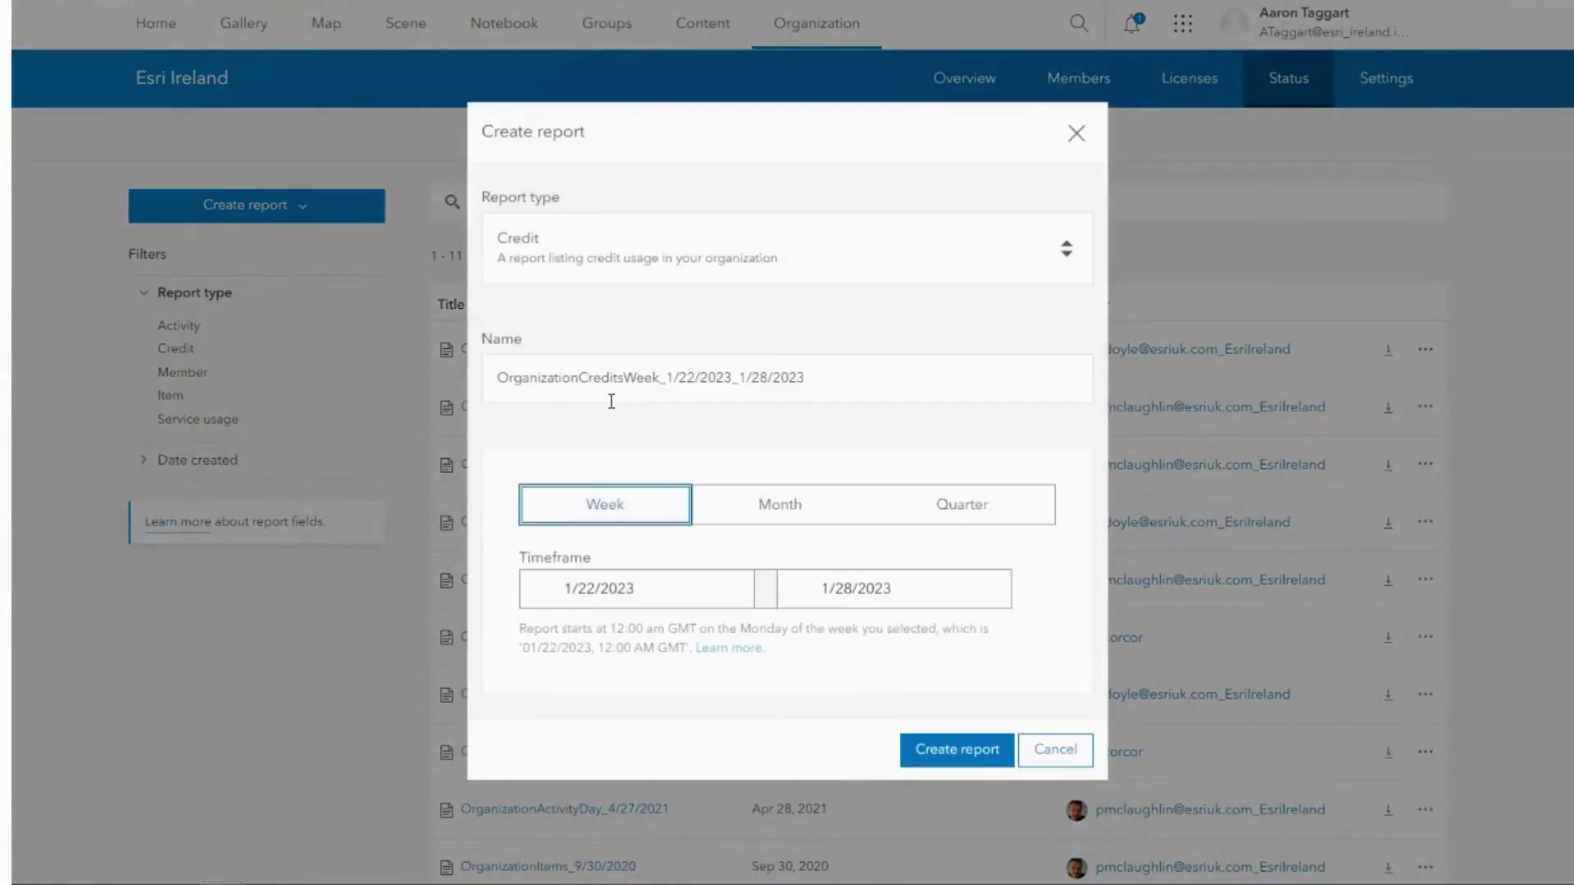
{"action": "left_click", "coordinate": [940, 747]}
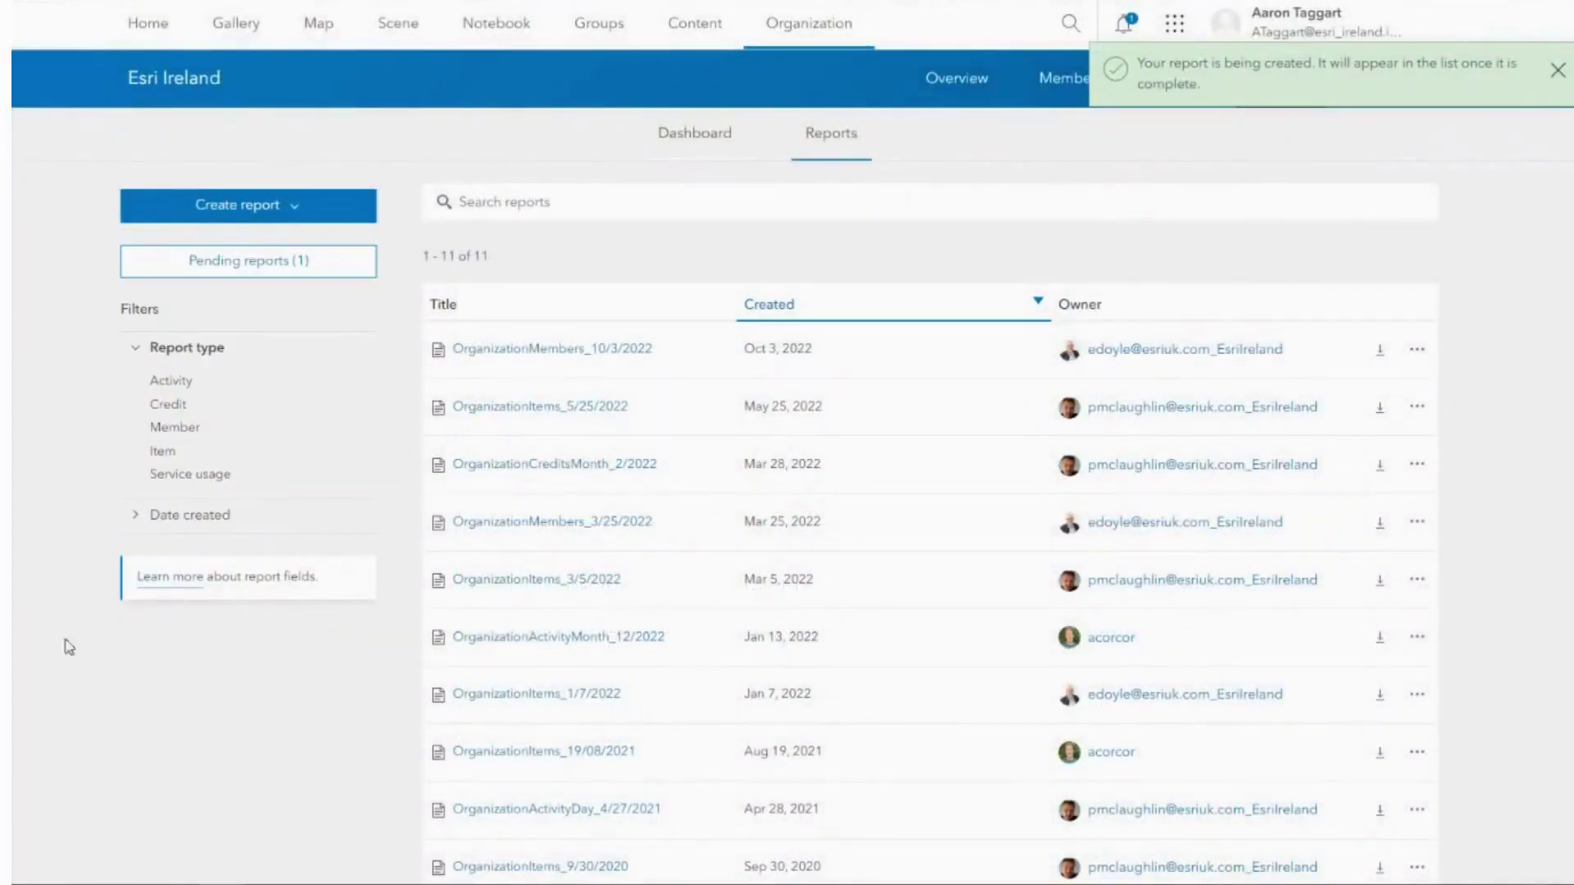
- Check the pending reports, then download the finished weekly credit report as CSV
{"action": "left_click", "coordinate": [177, 262]}
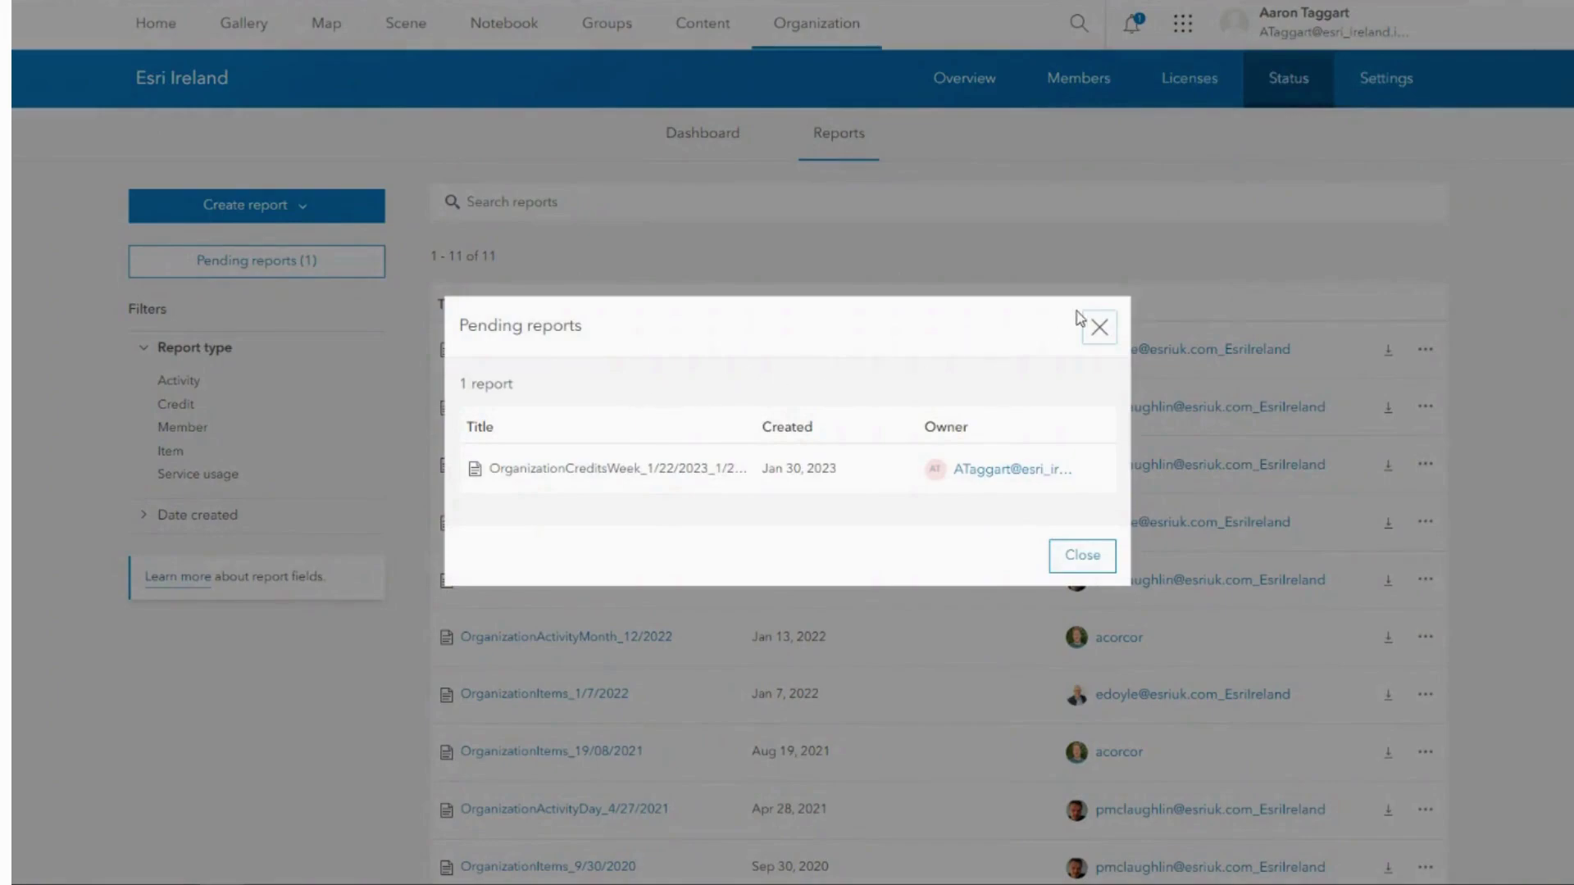
{"action": "left_click", "coordinate": [1099, 327]}
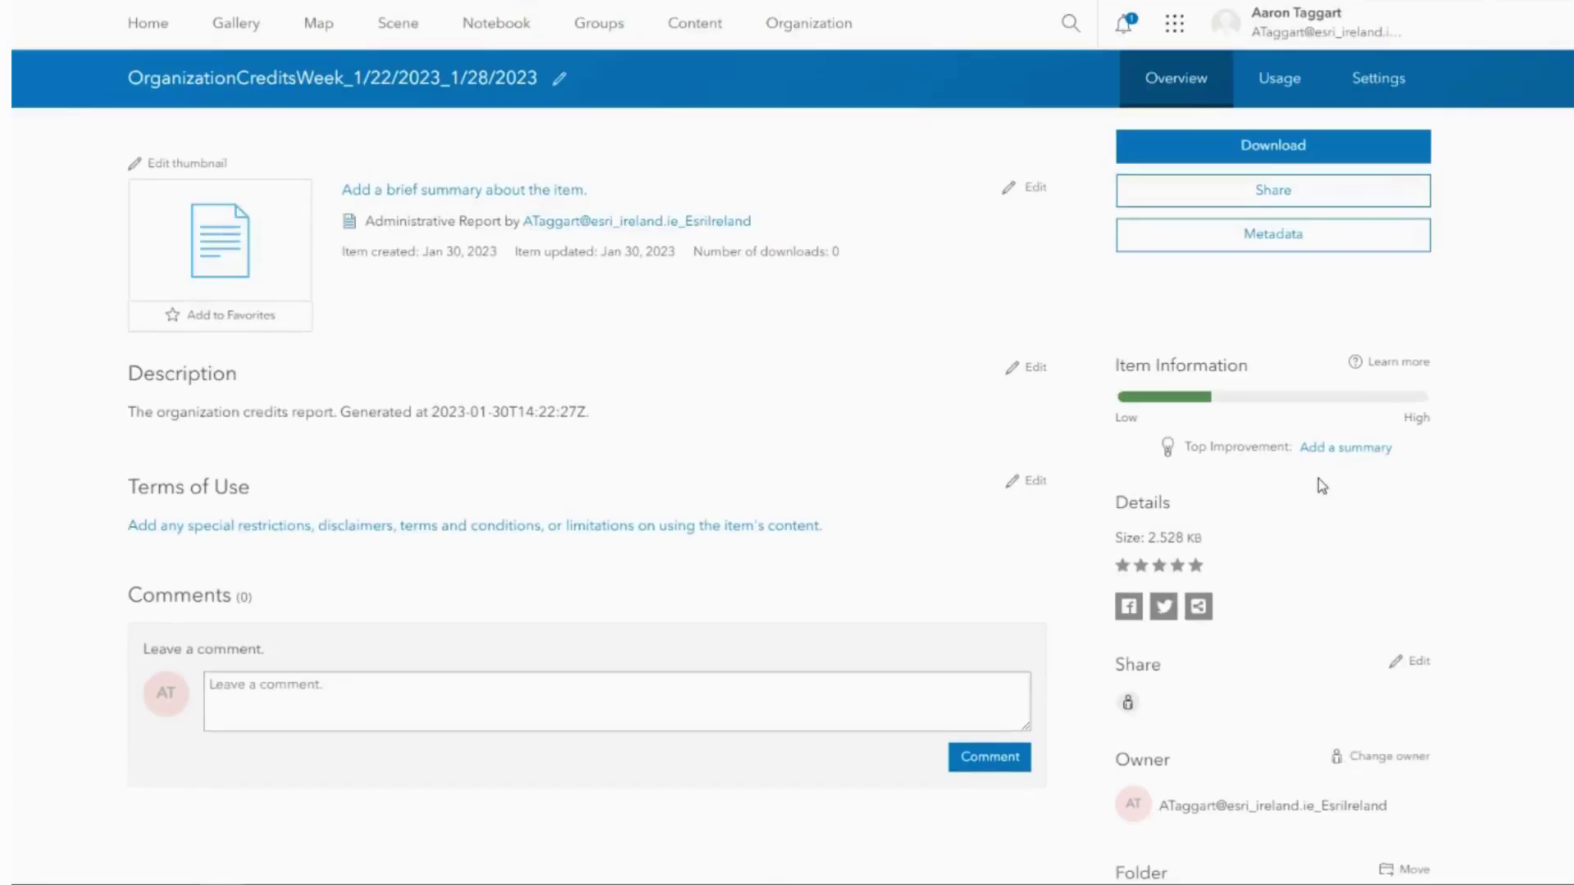
{"action": "left_click", "coordinate": [1297, 156]}
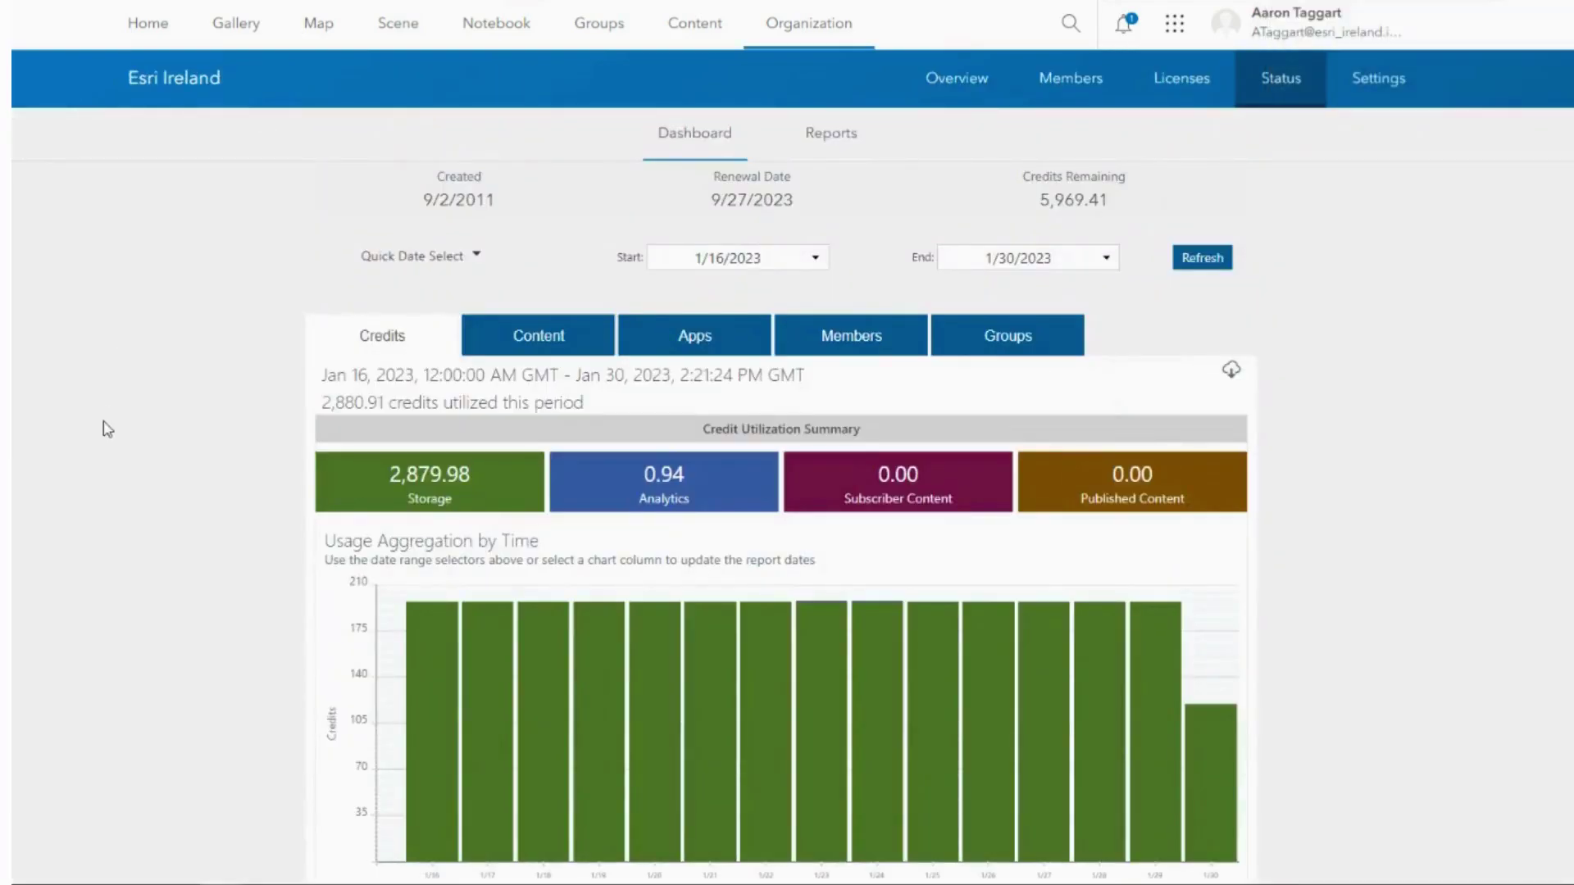
- Break Storage credits down by type and show the Feature Storage details table
{"action": "scroll", "coordinate": [107, 428], "scroll_direction": "down", "scroll_amount": 2}
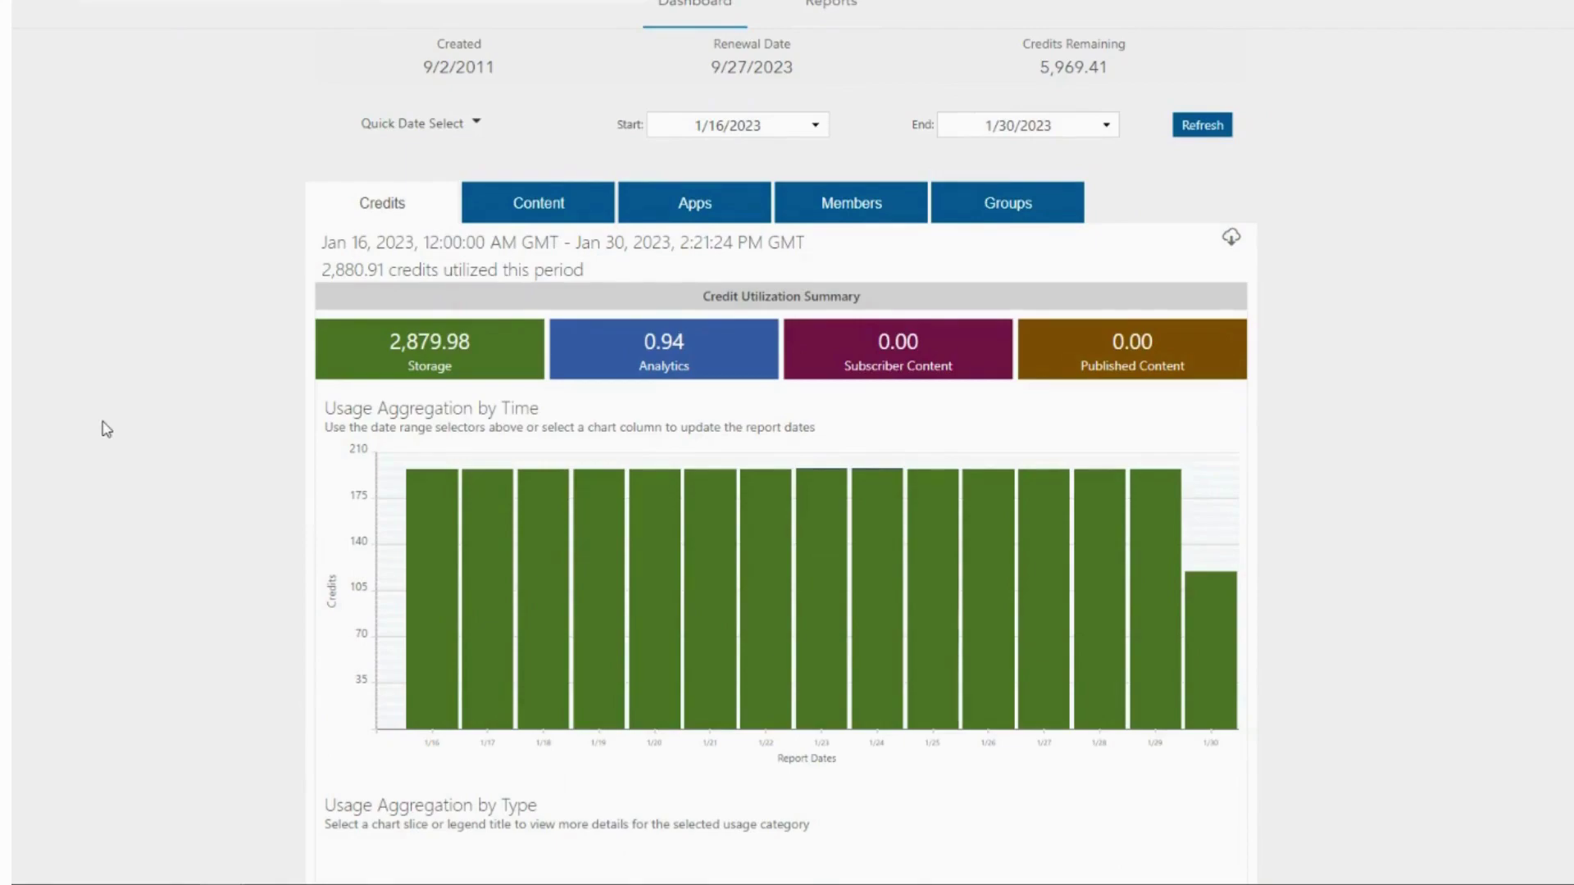
{"action": "scroll", "coordinate": [107, 428], "scroll_direction": "down", "scroll_amount": 5}
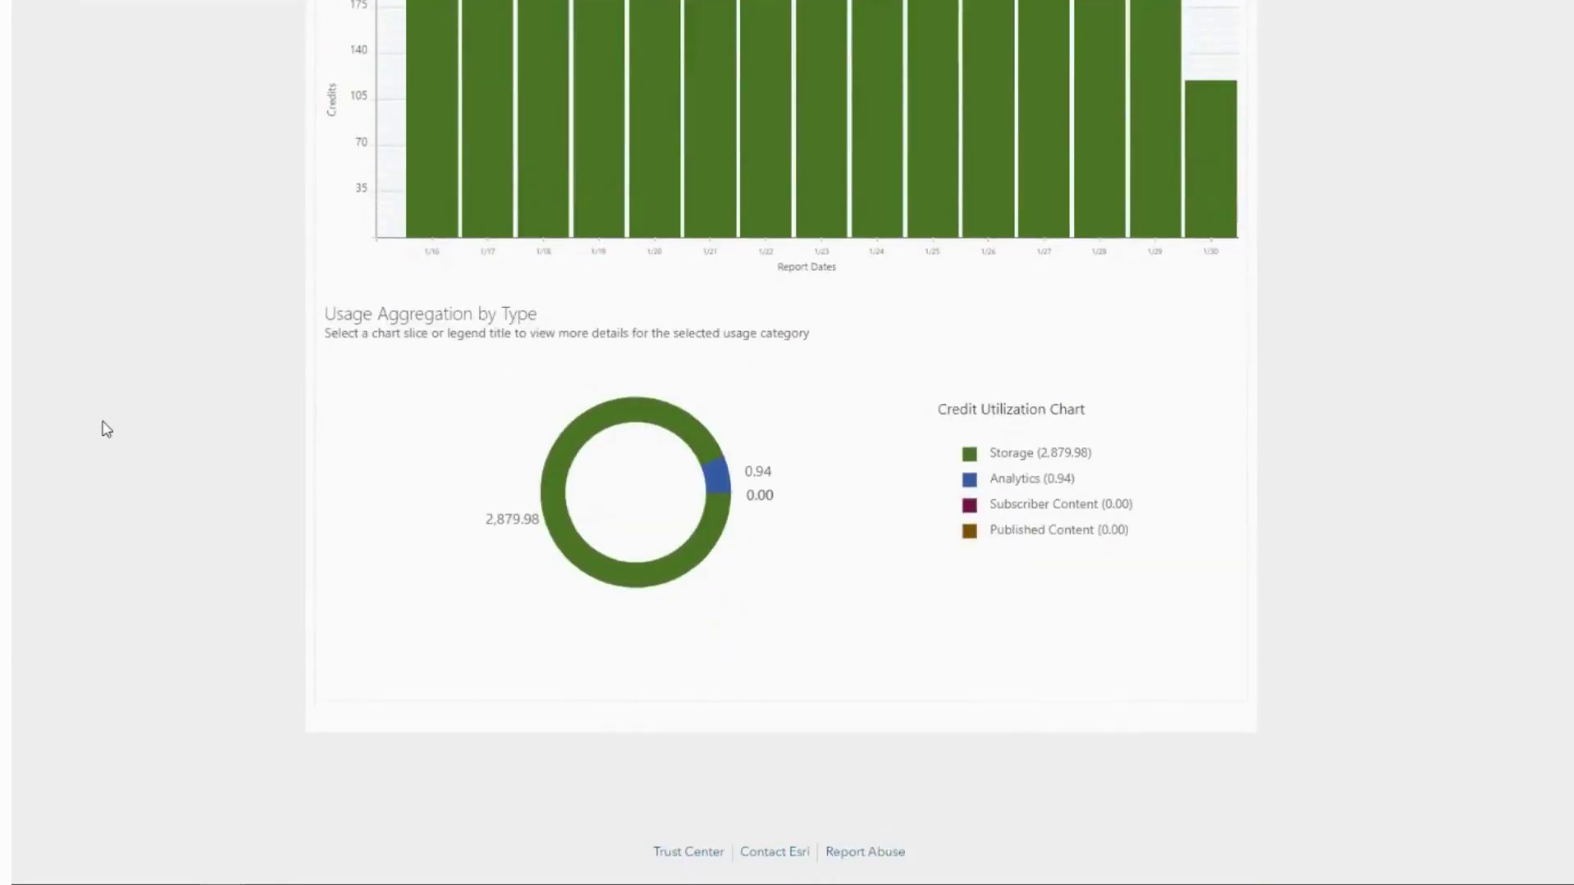
{"action": "left_click", "coordinate": [582, 451]}
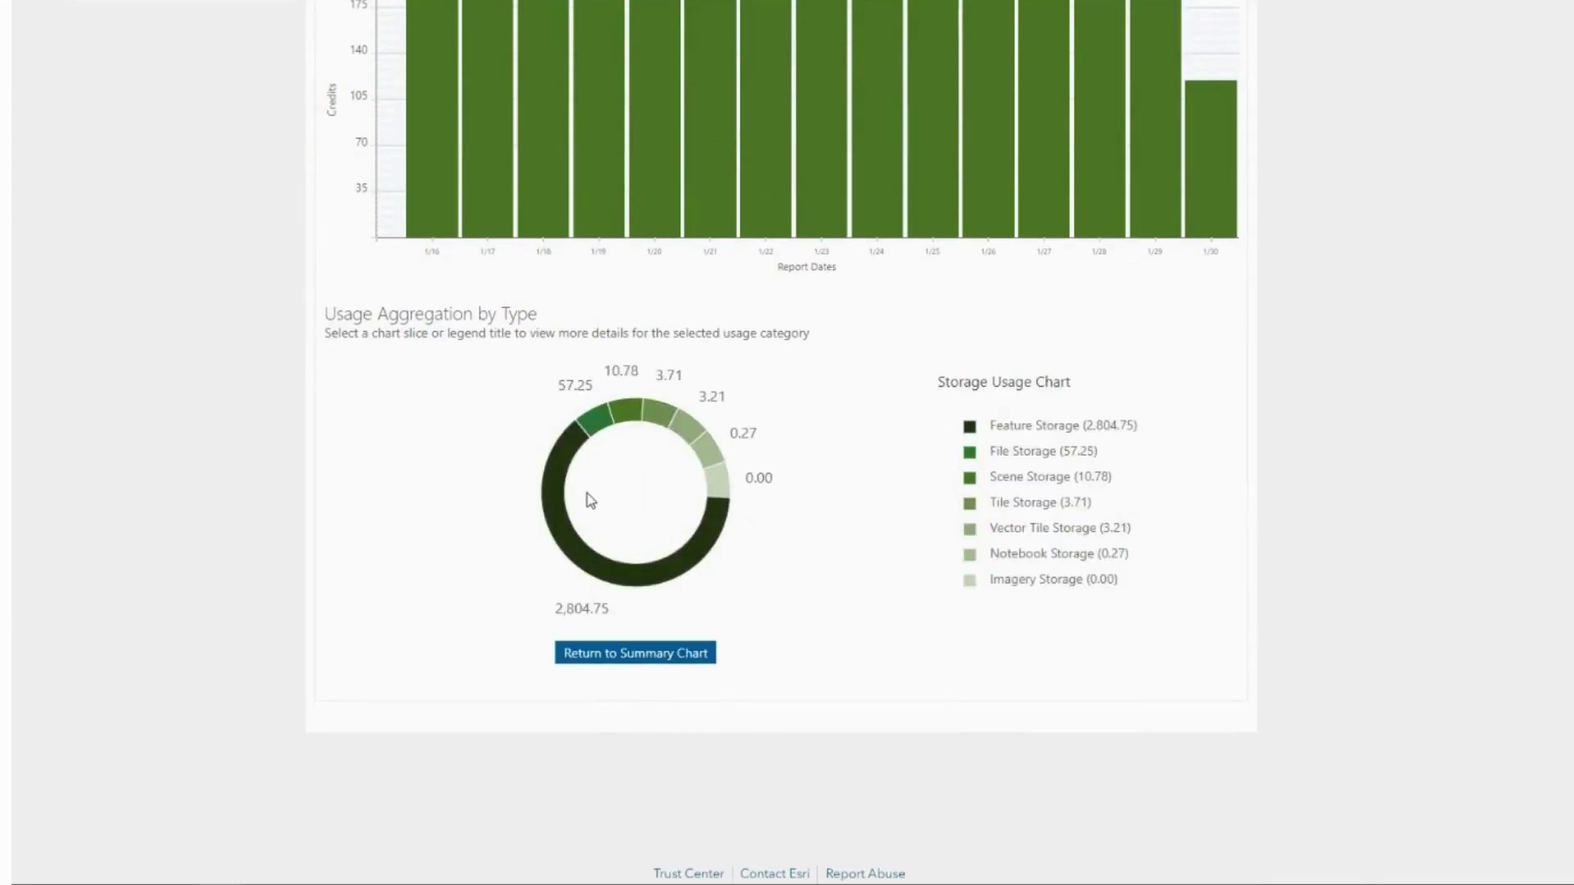
{"action": "left_click", "coordinate": [566, 494]}
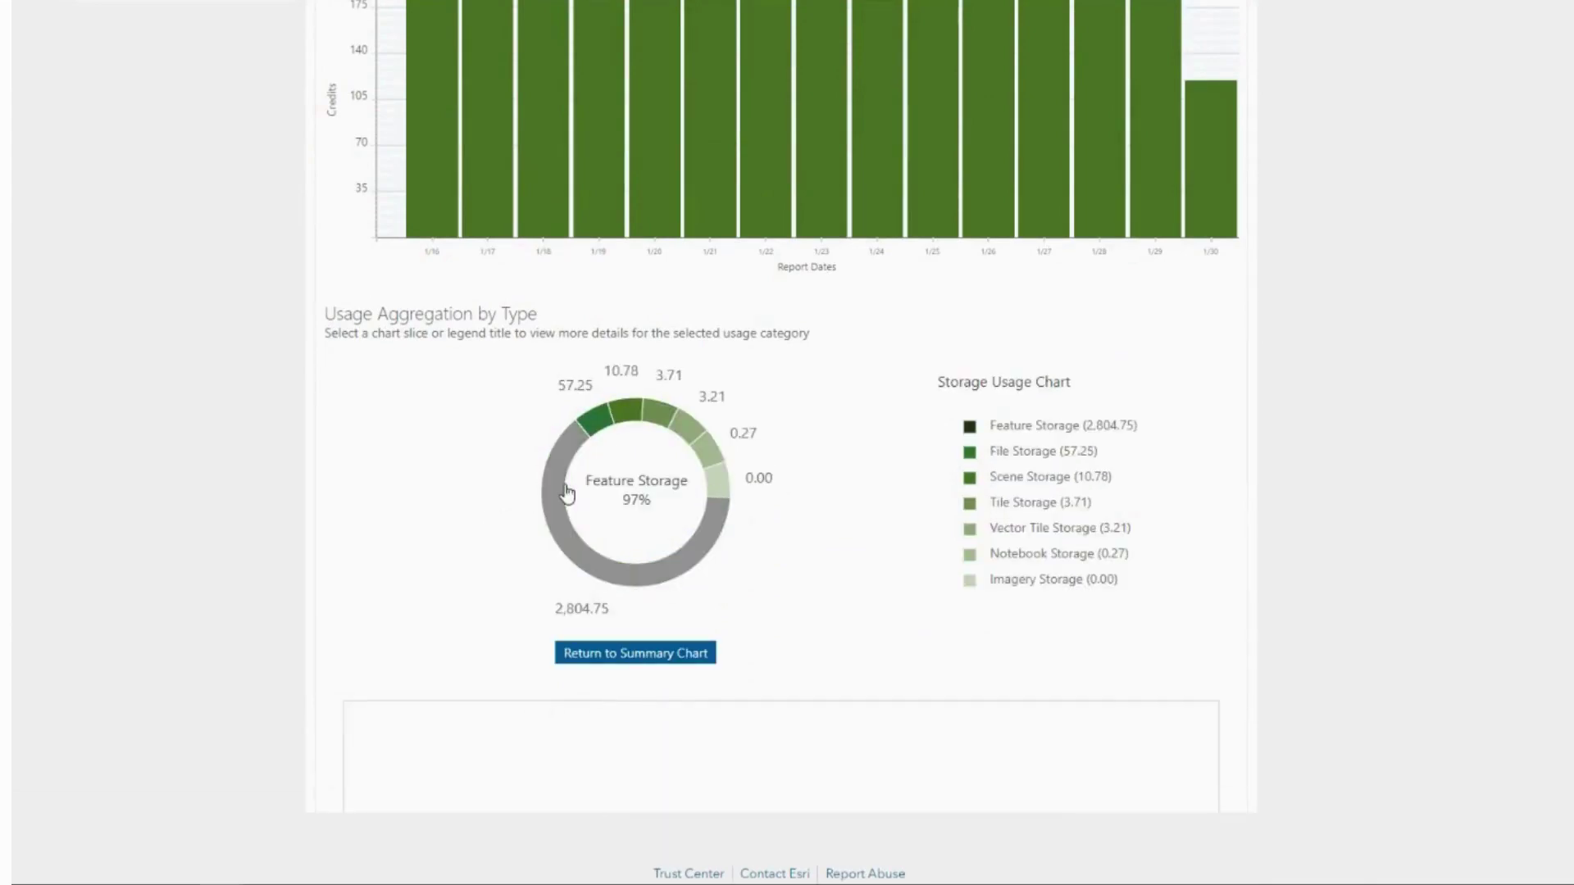
- Review the Standard Feature Data Store's Database Storage Details of 1,865 layers, then close it
{"action": "scroll", "coordinate": [390, 520], "scroll_direction": "down", "scroll_amount": 2}
{"action": "scroll", "coordinate": [309, 530], "scroll_direction": "down", "scroll_amount": 2}
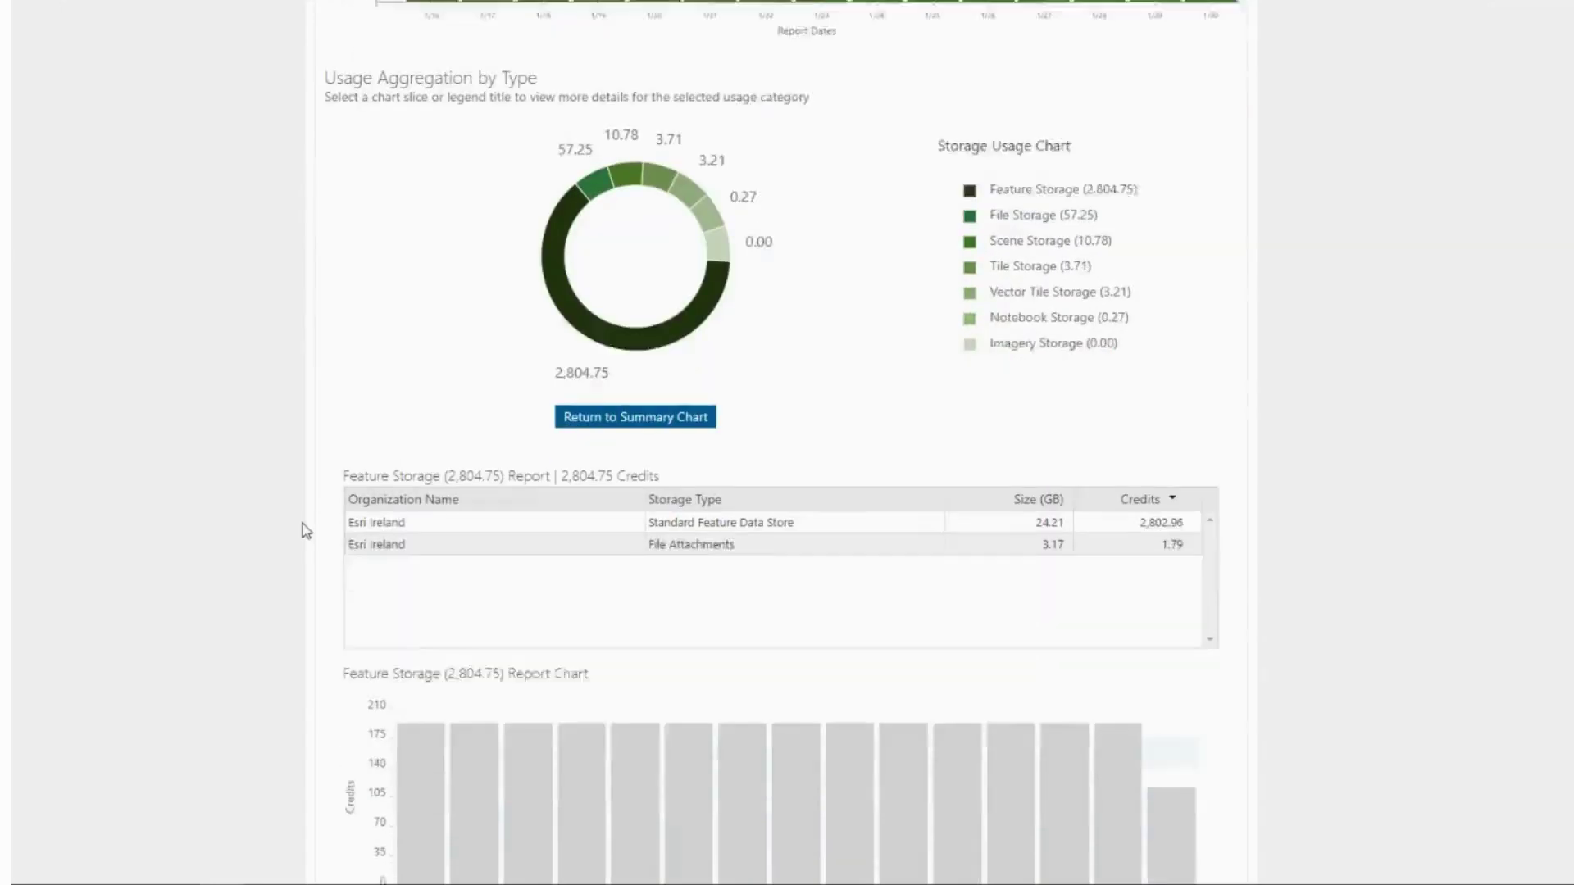
{"action": "left_click", "coordinate": [585, 495]}
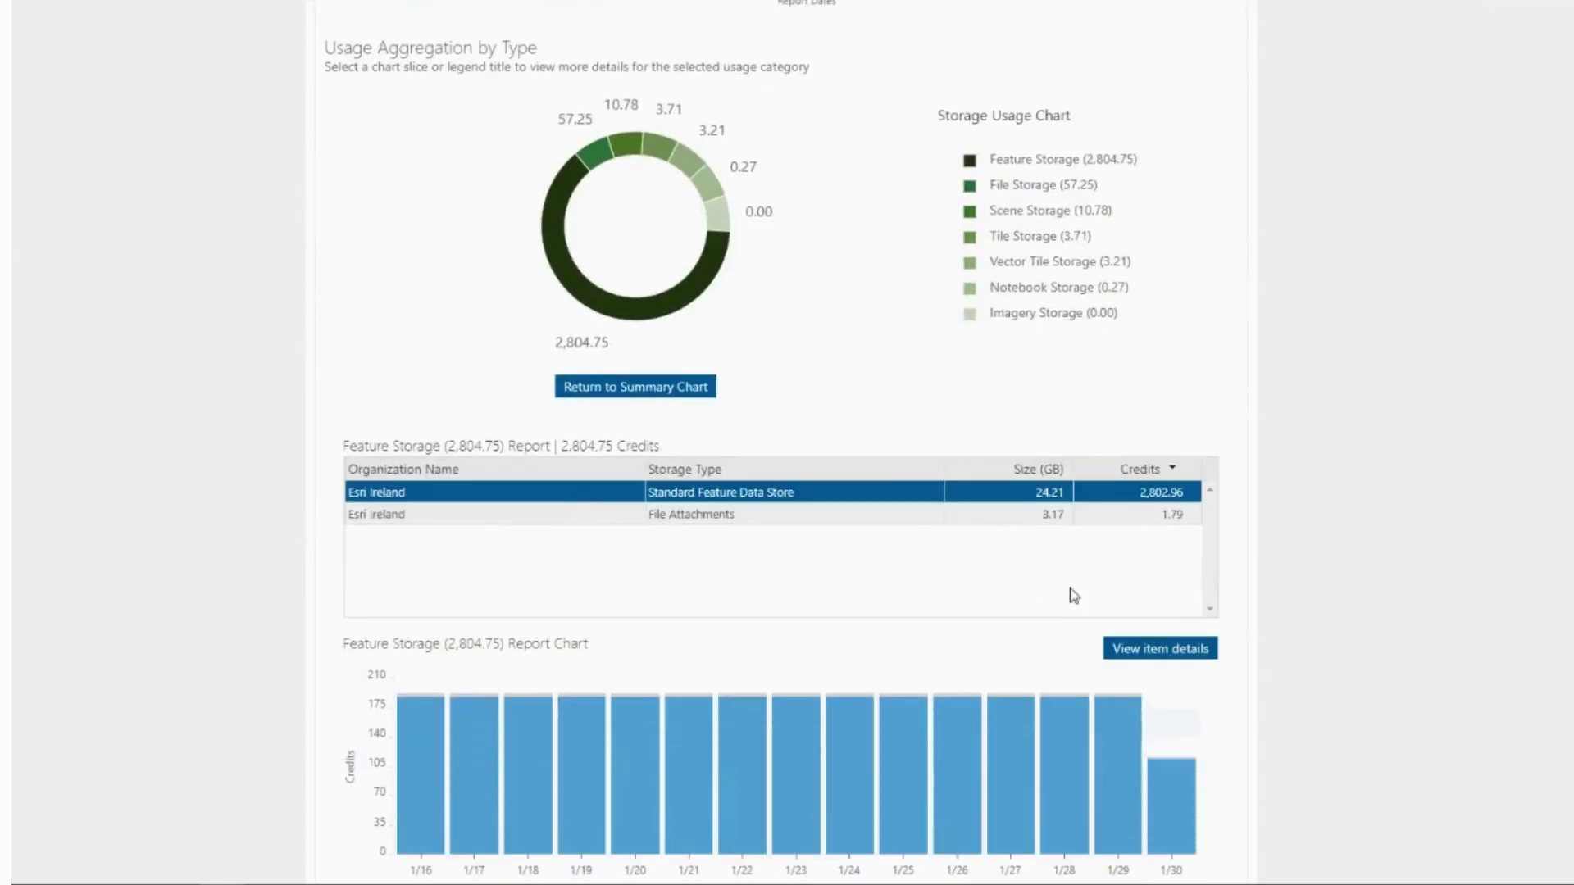
{"action": "left_click", "coordinate": [1141, 649]}
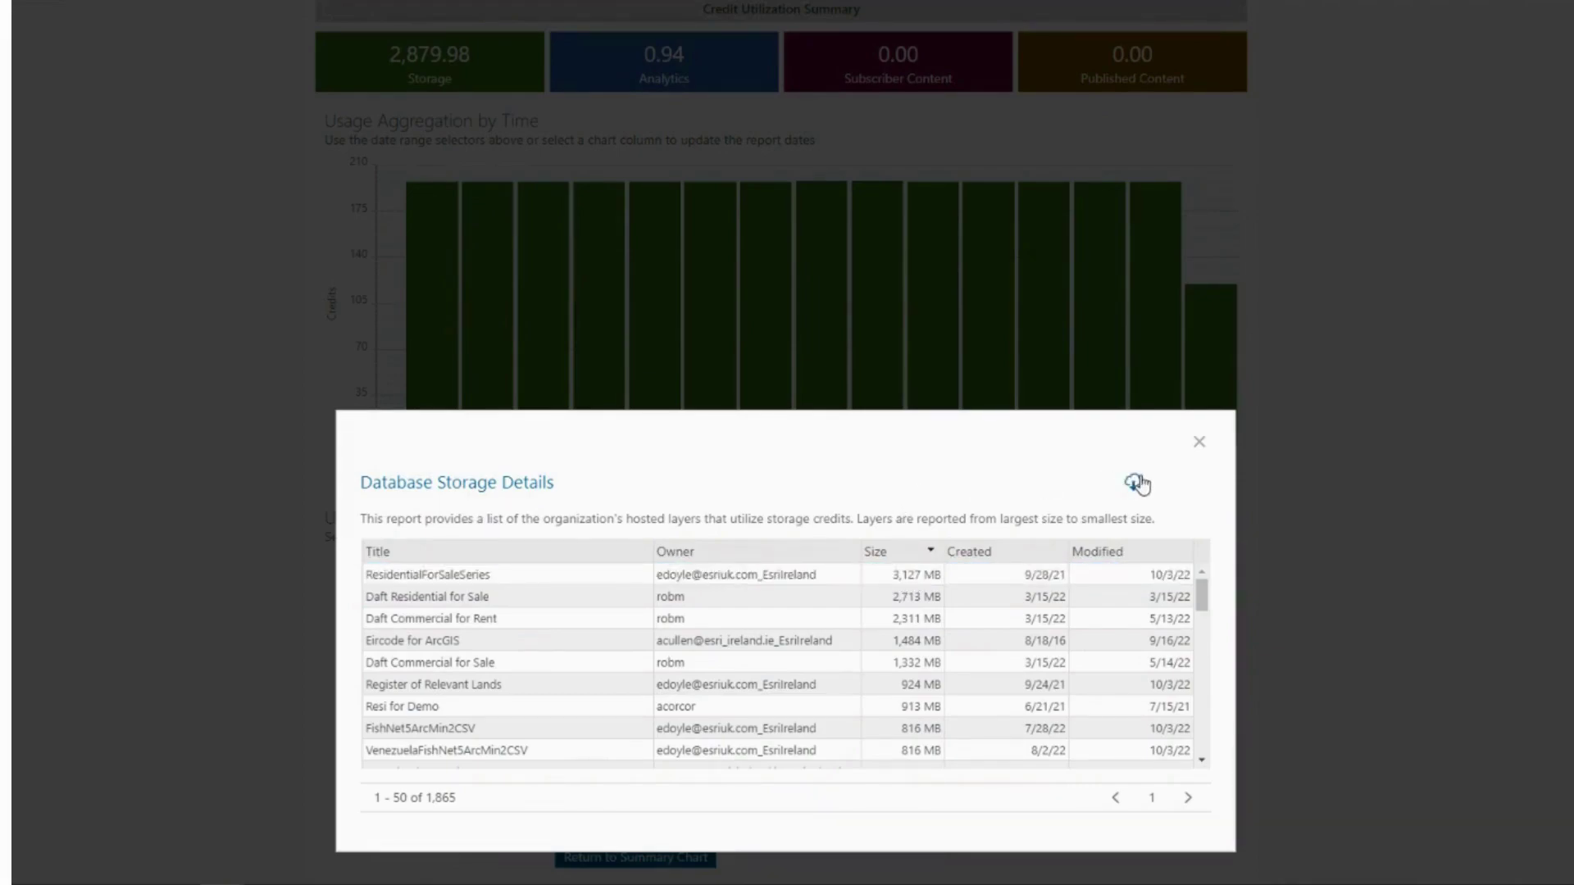
{"action": "left_click", "coordinate": [1200, 444]}
{"action": "scroll", "coordinate": [144, 581], "scroll_direction": "up", "scroll_amount": 5}
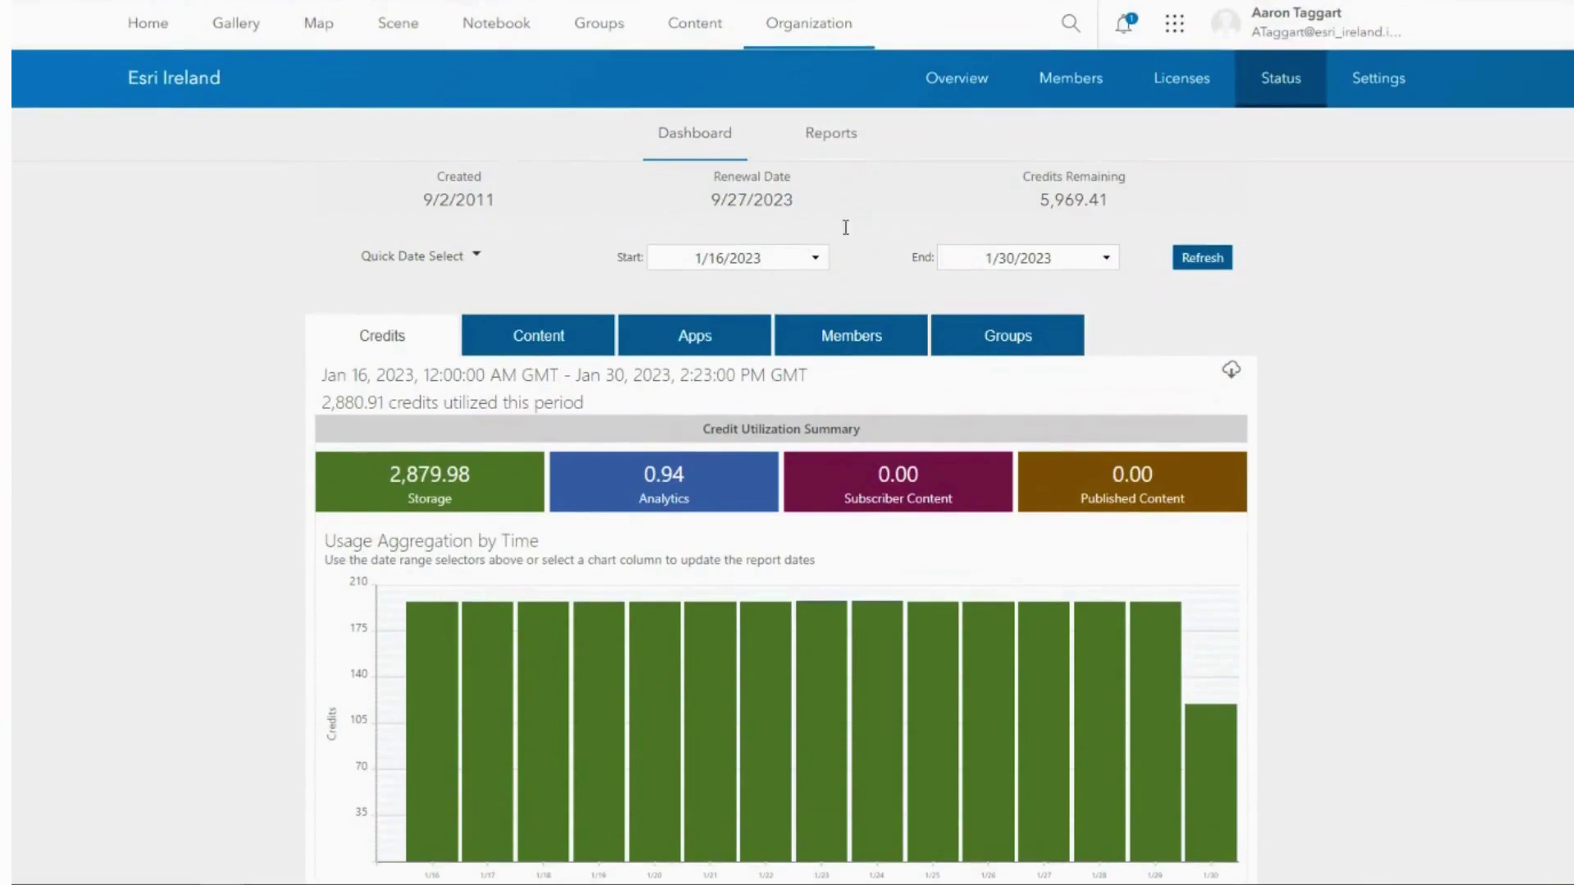
- Give the first member in the Members list a 200-credit allocation and save it
{"action": "left_click", "coordinate": [1056, 97]}
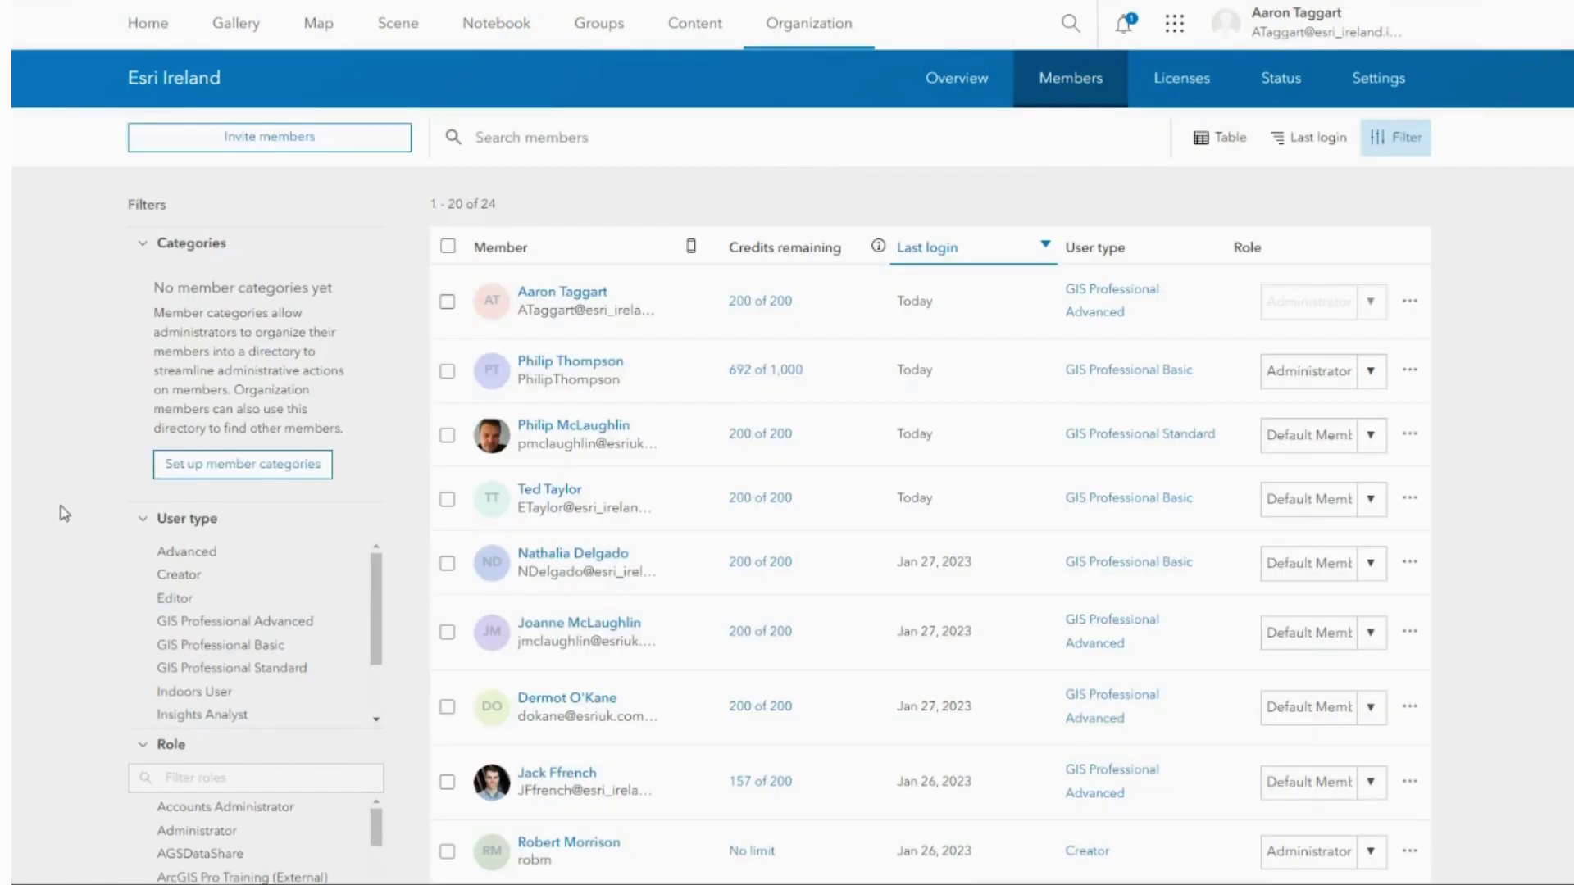
{"action": "left_click", "coordinate": [1410, 303]}
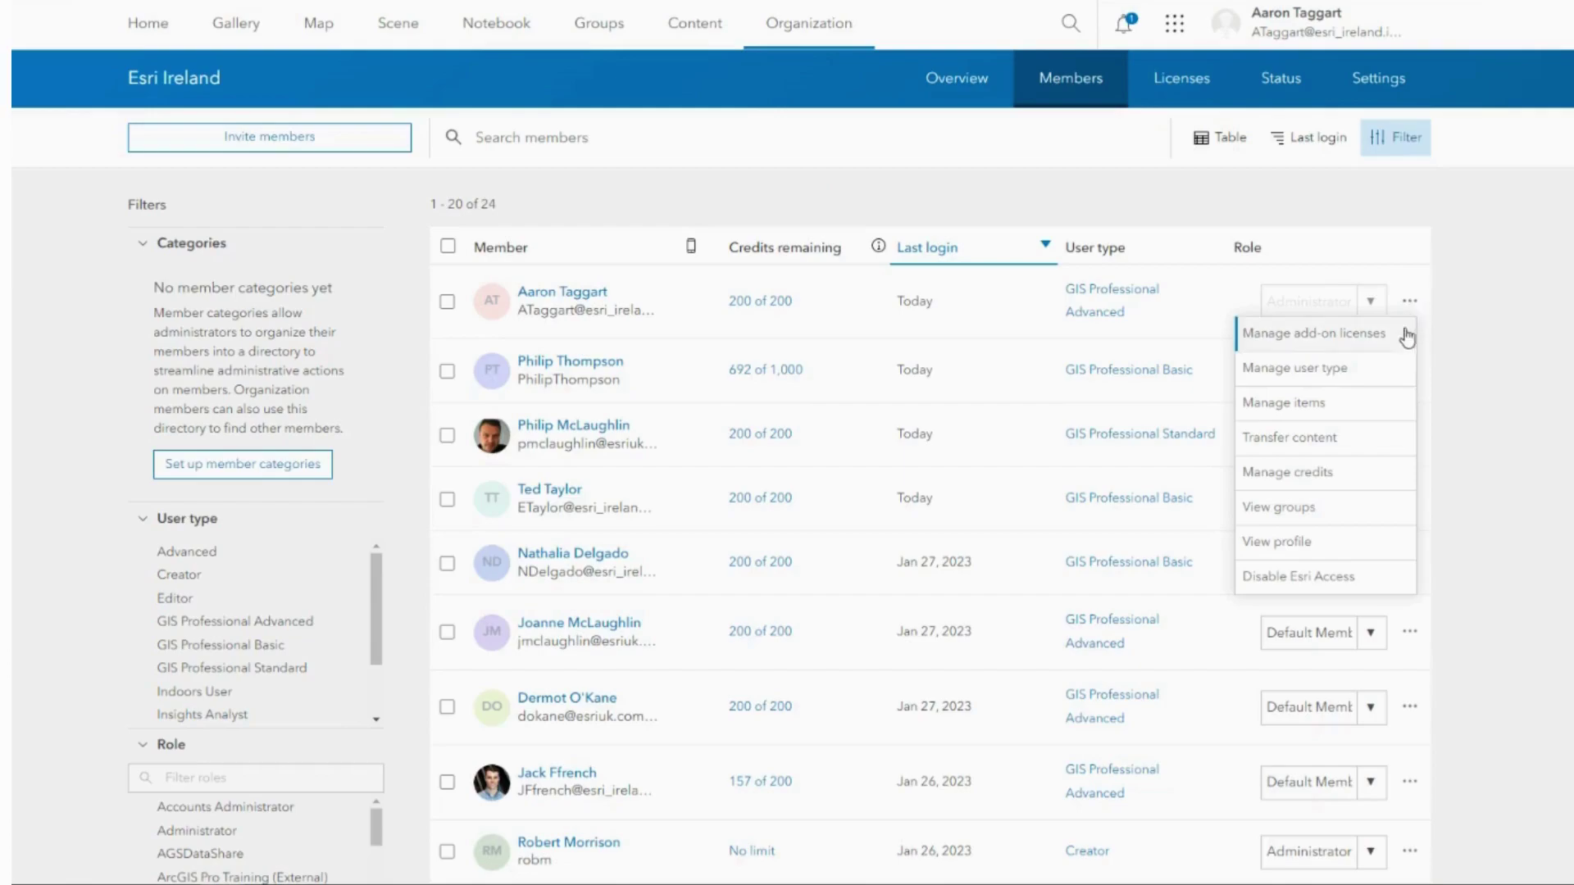
{"action": "left_click", "coordinate": [1344, 470]}
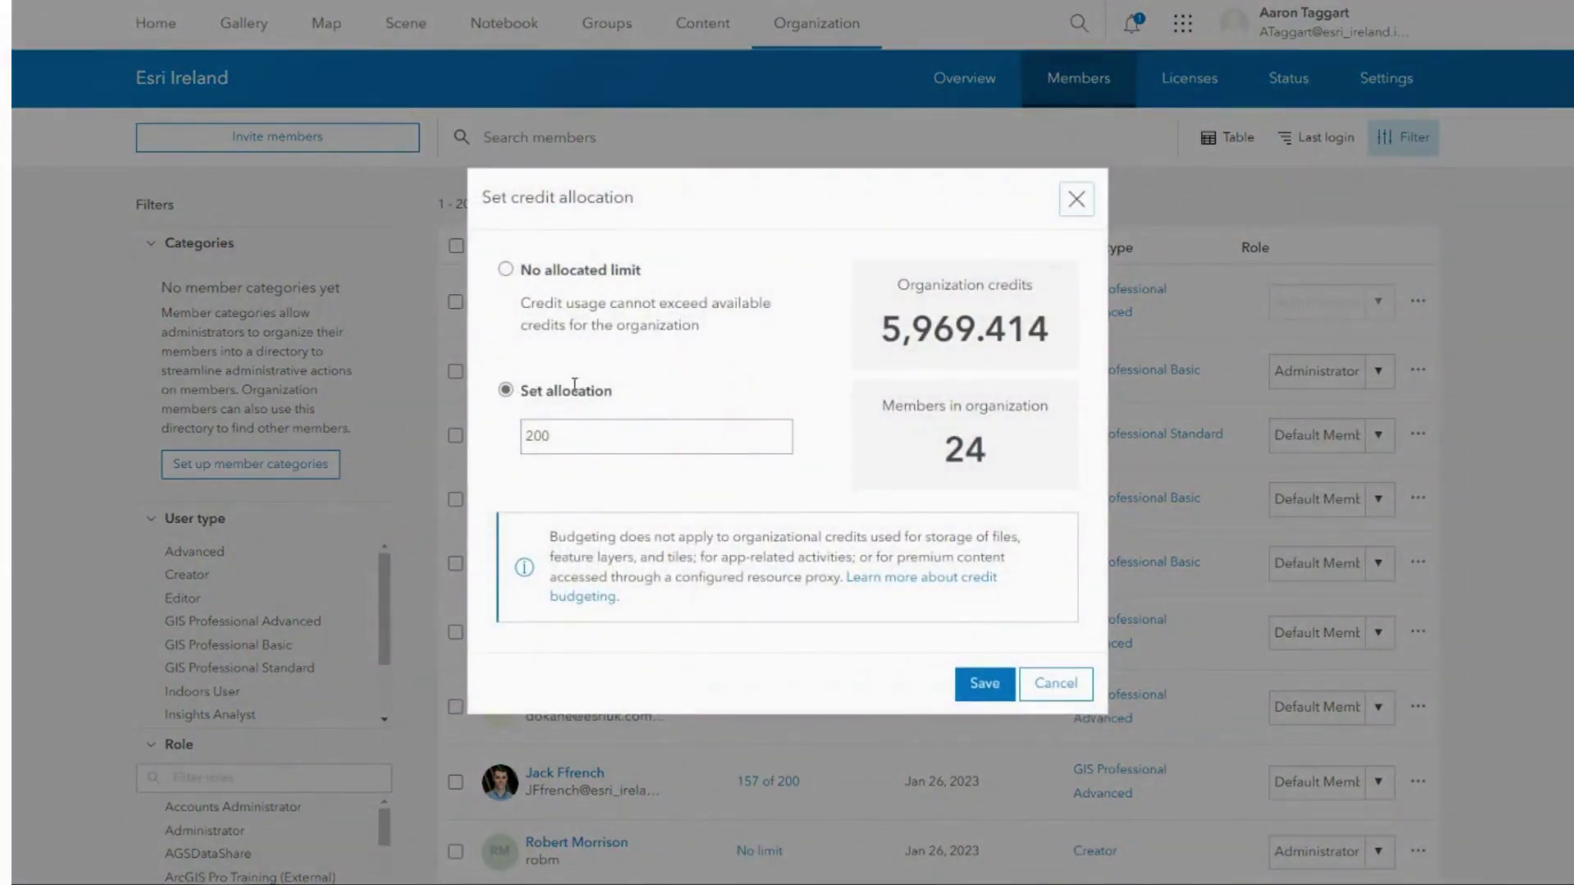
{"action": "left_click", "coordinate": [506, 271]}
{"action": "left_click", "coordinate": [976, 685]}
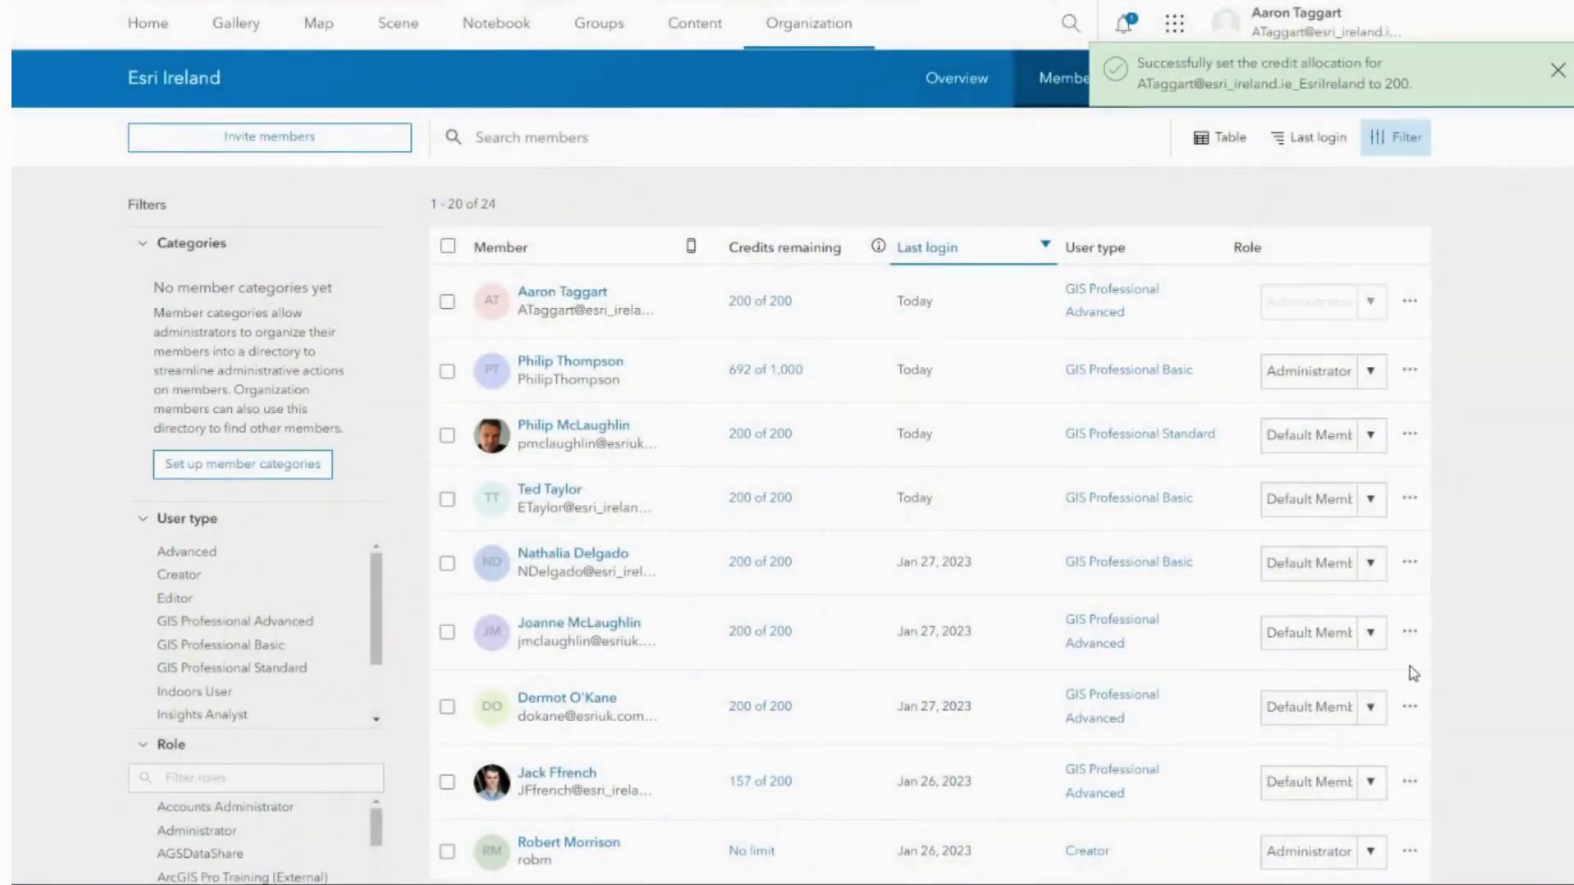
{"action": "left_click", "coordinate": [1557, 74]}
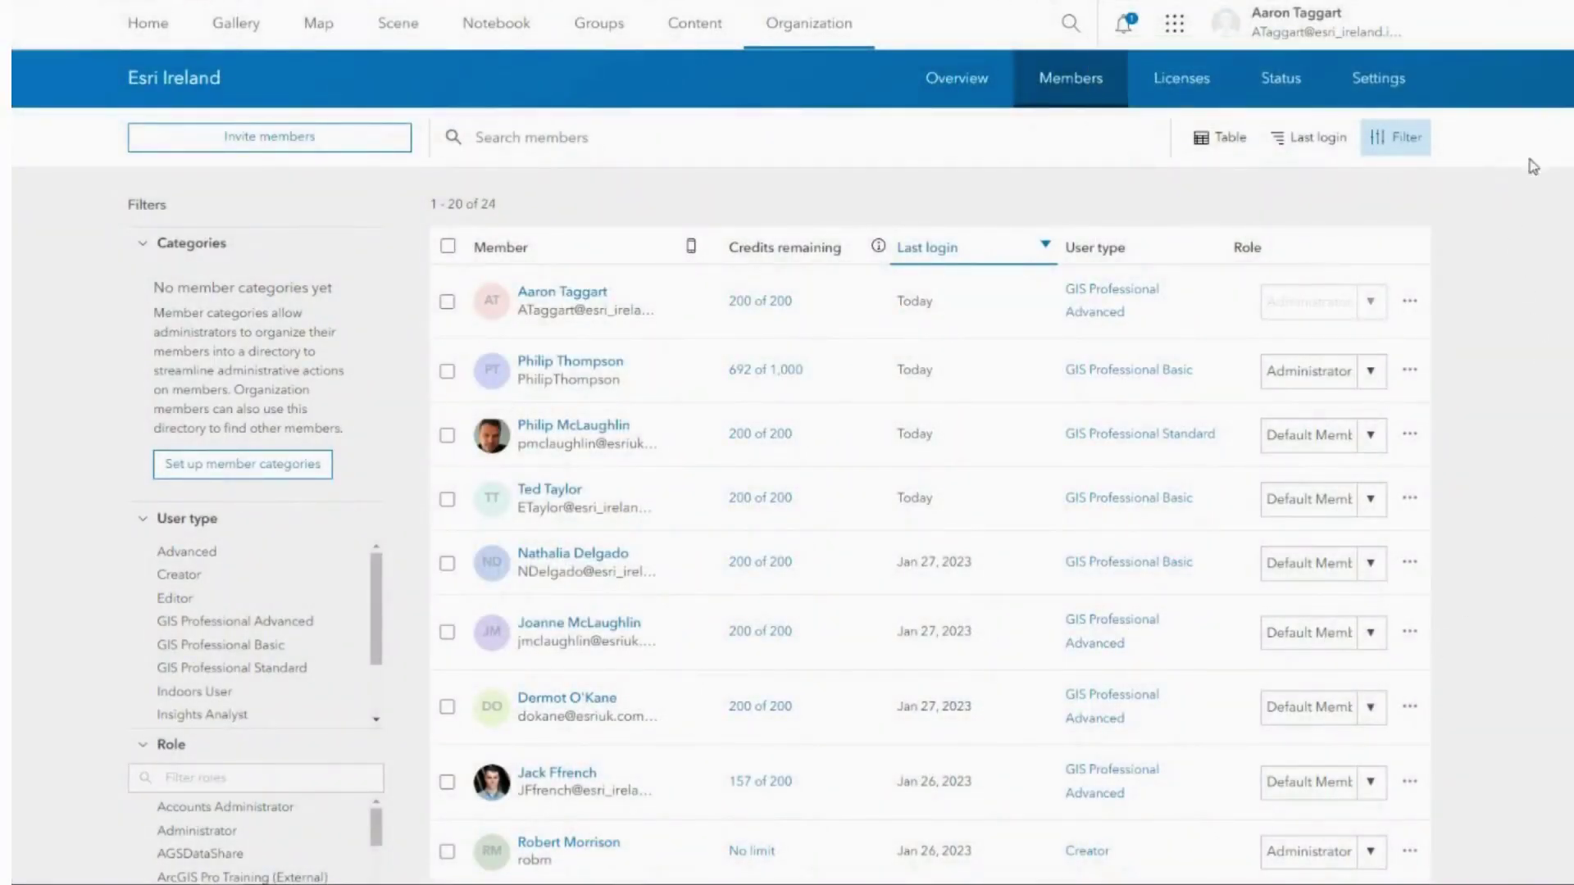
- Start a new member role named TestRole with a description
{"action": "left_click", "coordinate": [1389, 92]}
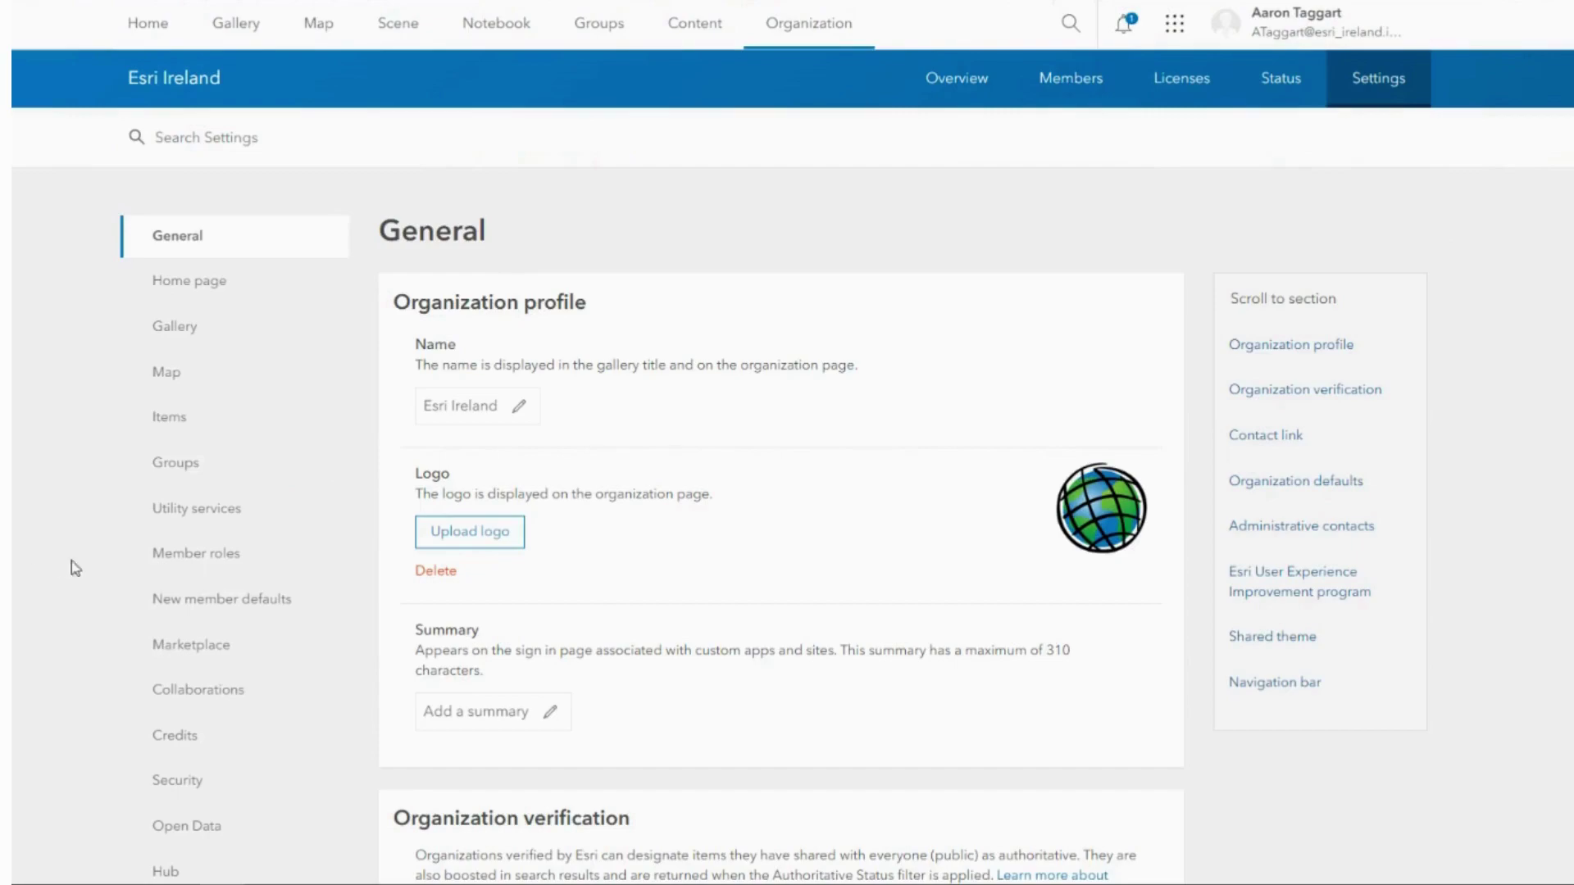
{"action": "left_click", "coordinate": [164, 555]}
{"action": "scroll", "coordinate": [385, 422], "scroll_direction": "down", "scroll_amount": 2}
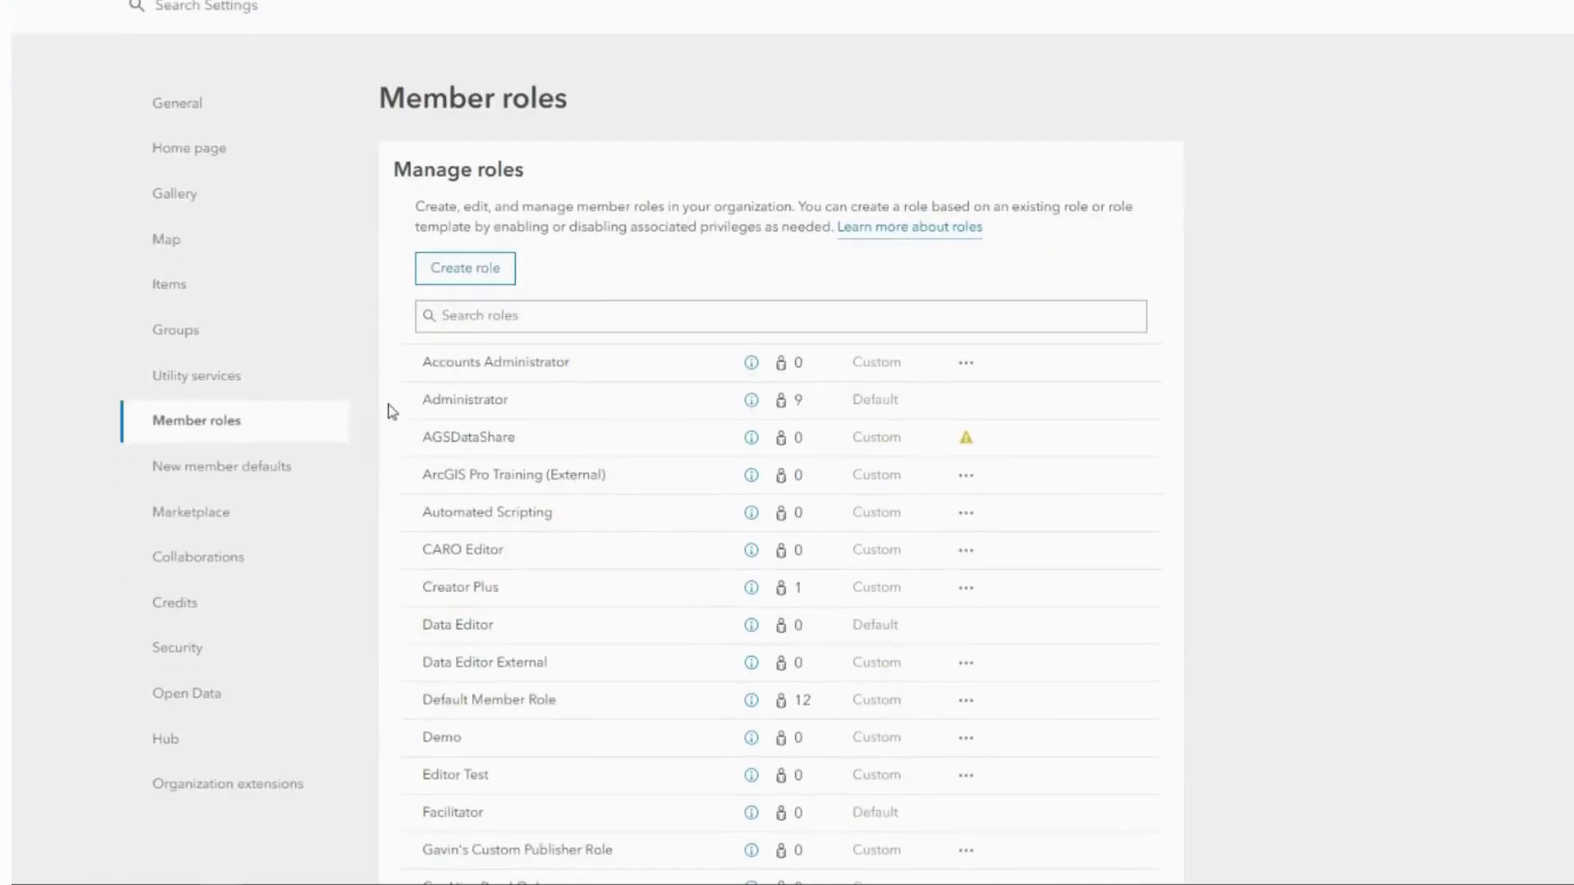
{"action": "left_click", "coordinate": [441, 277]}
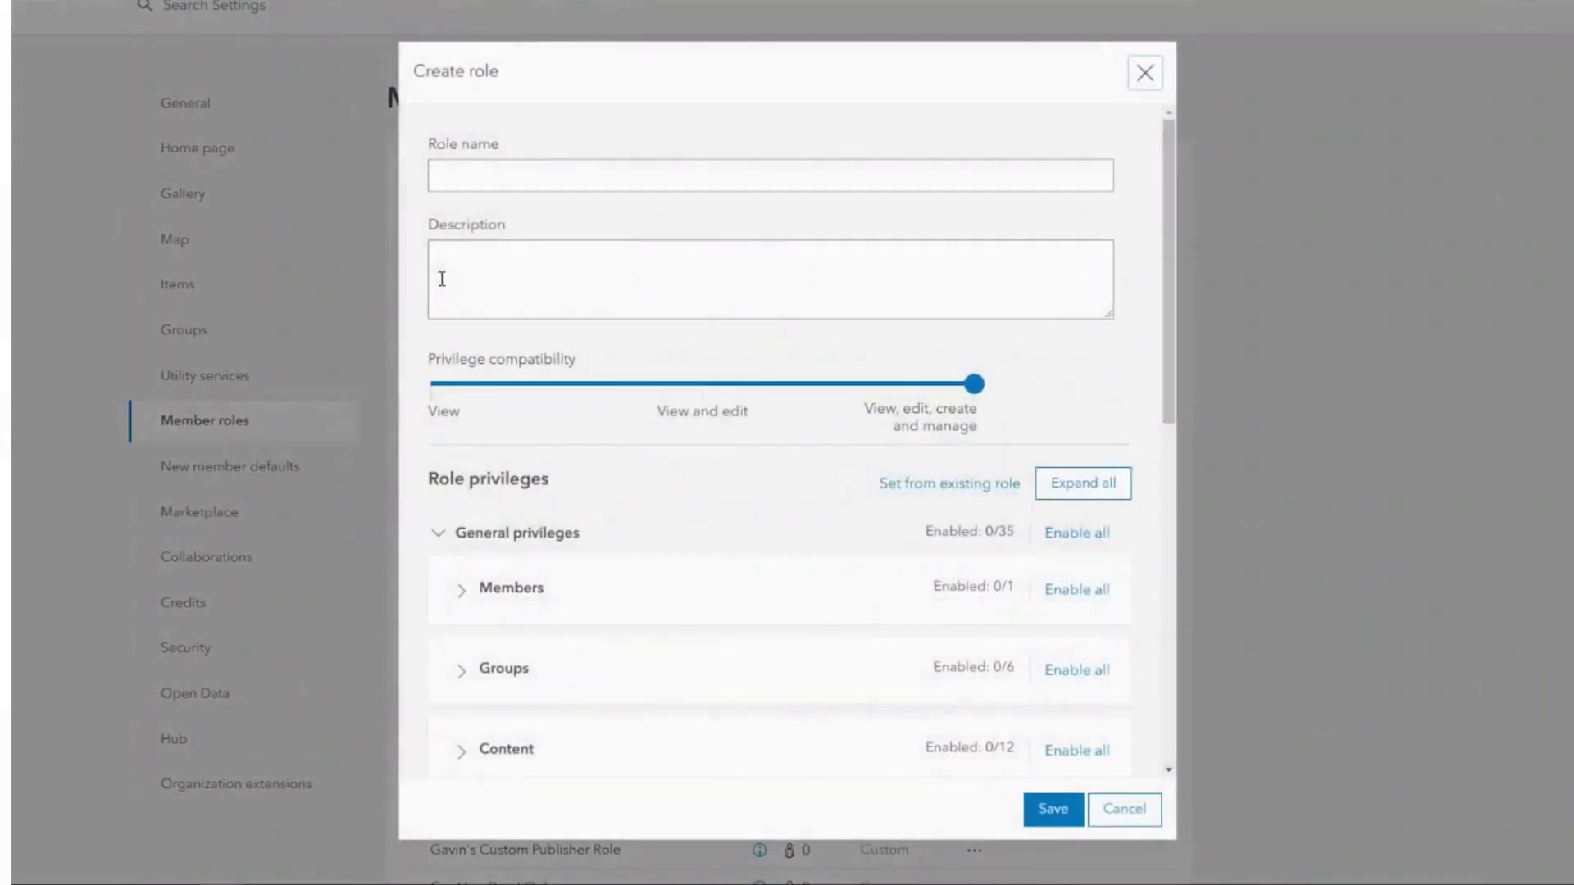
{"action": "left_click", "coordinate": [479, 171]}
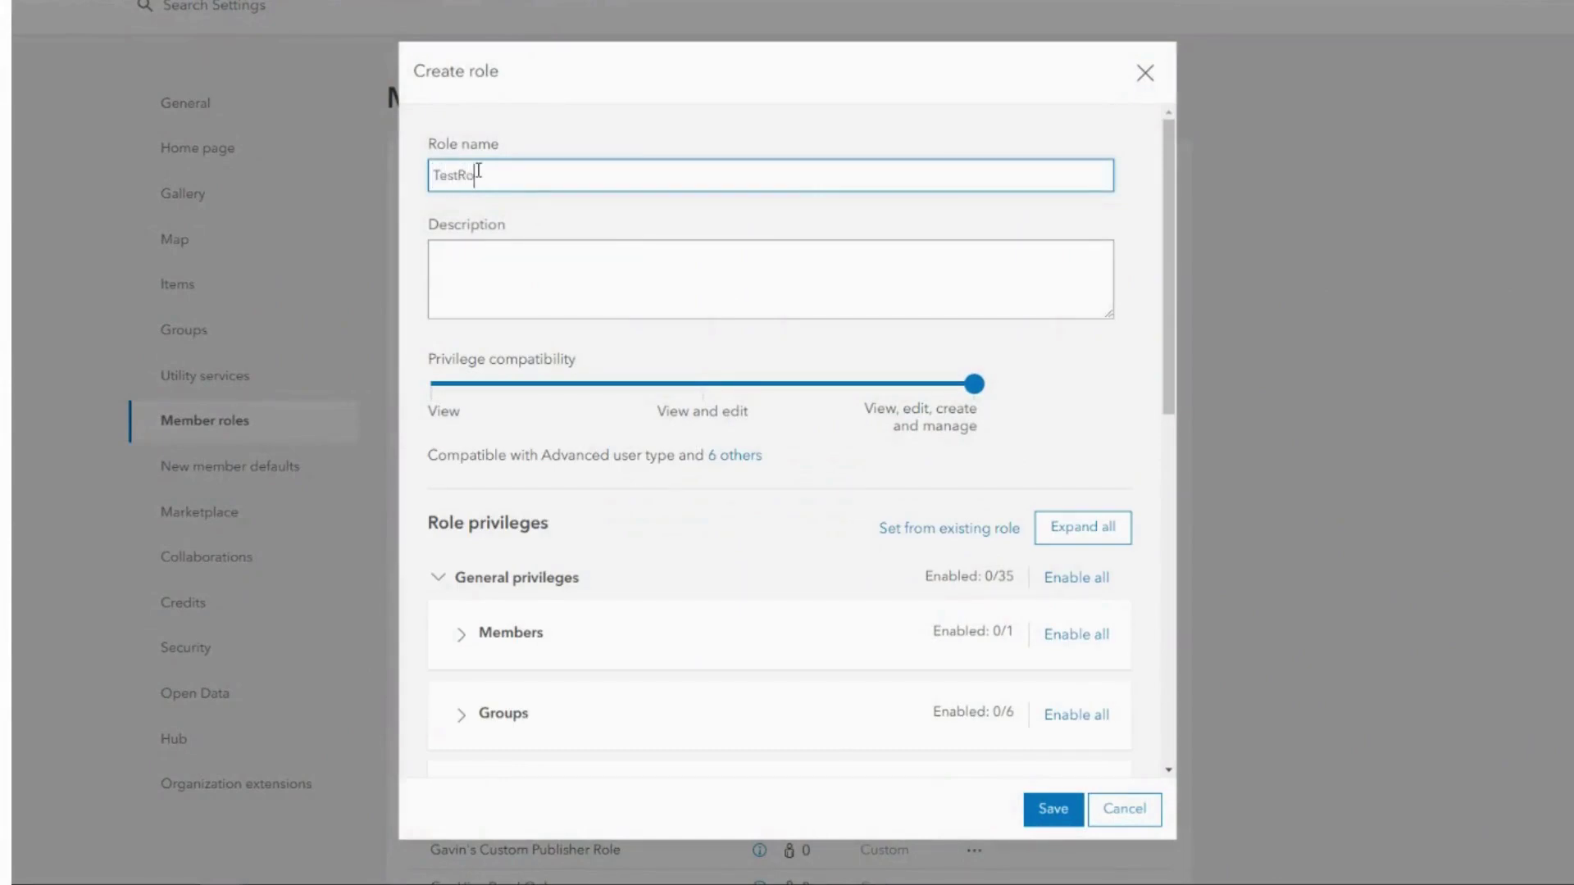
{"action": "key", "text": "Tab"}
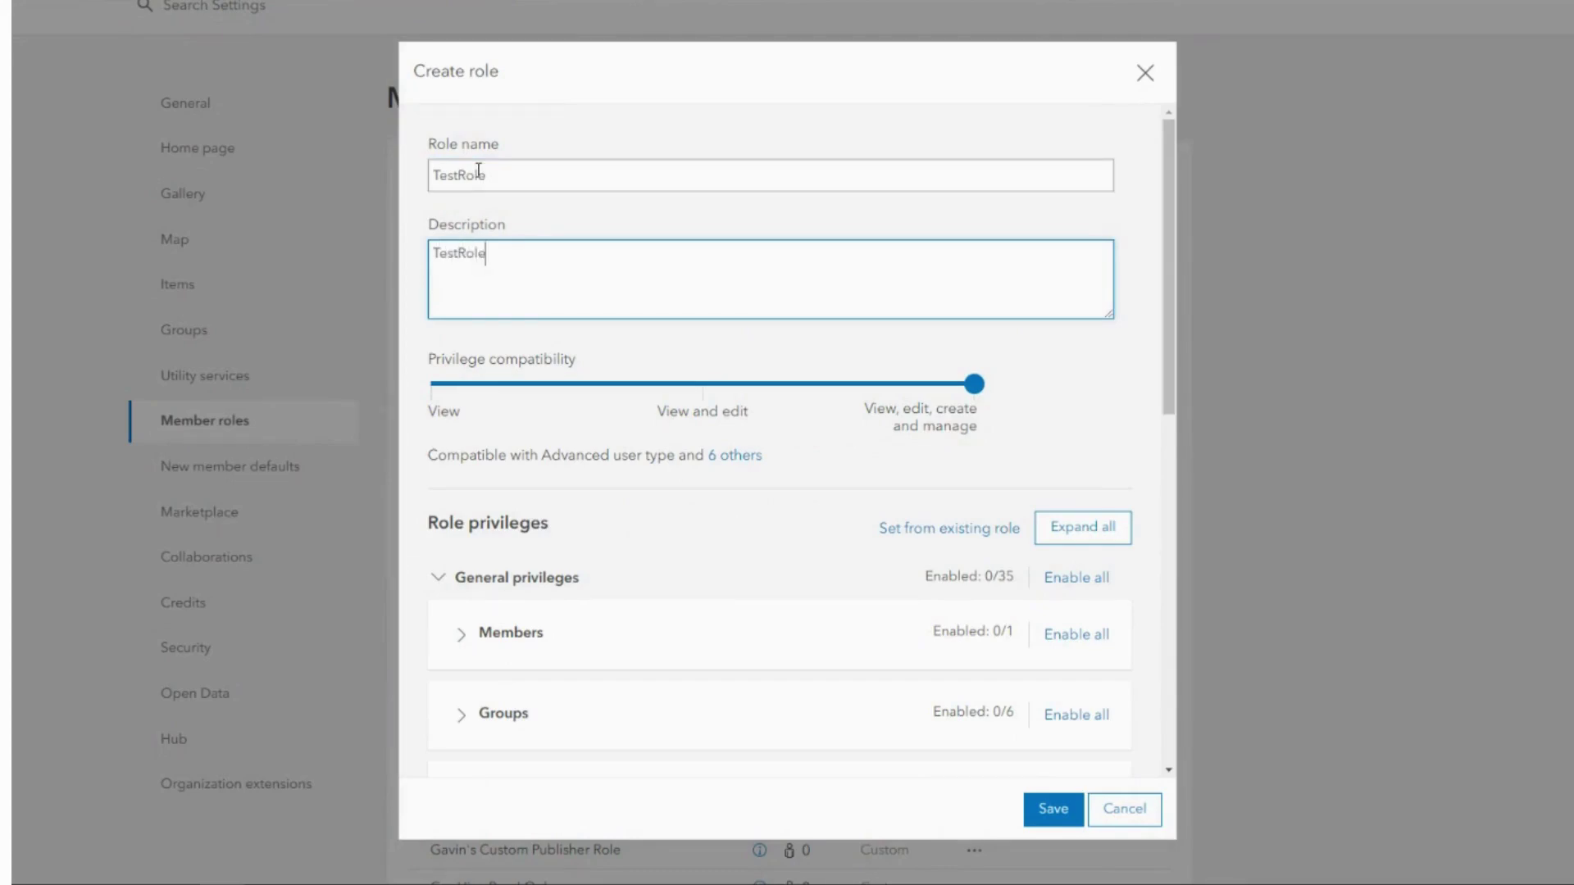
- Set the role's privilege compatibility to View and edit
{"action": "left_click", "coordinate": [712, 385]}
{"action": "key", "text": "Left"}
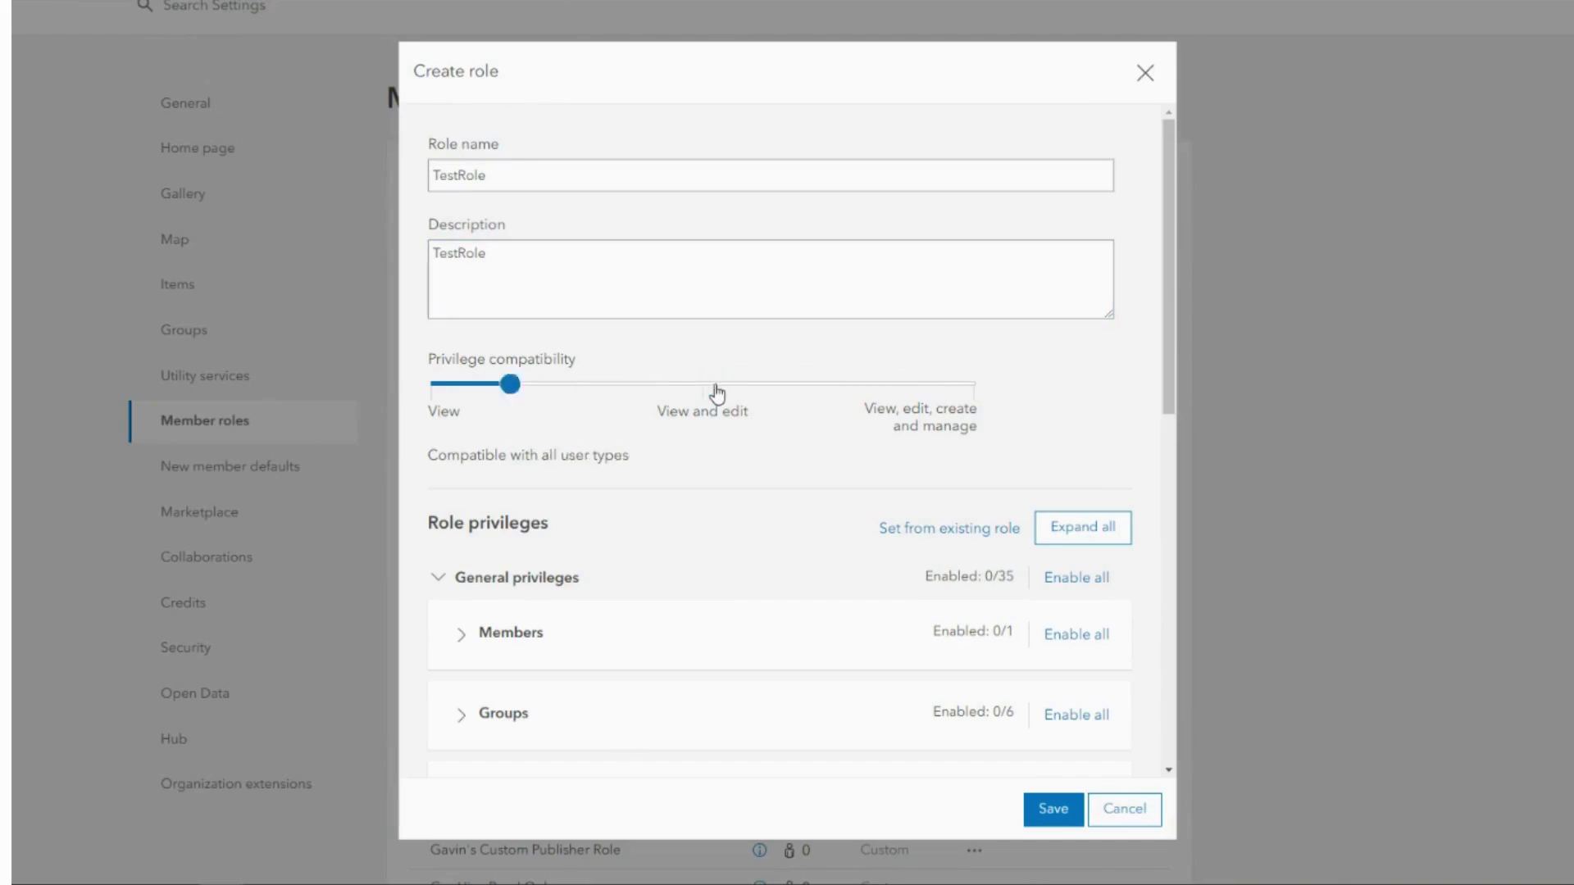
{"action": "left_click", "coordinate": [701, 385]}
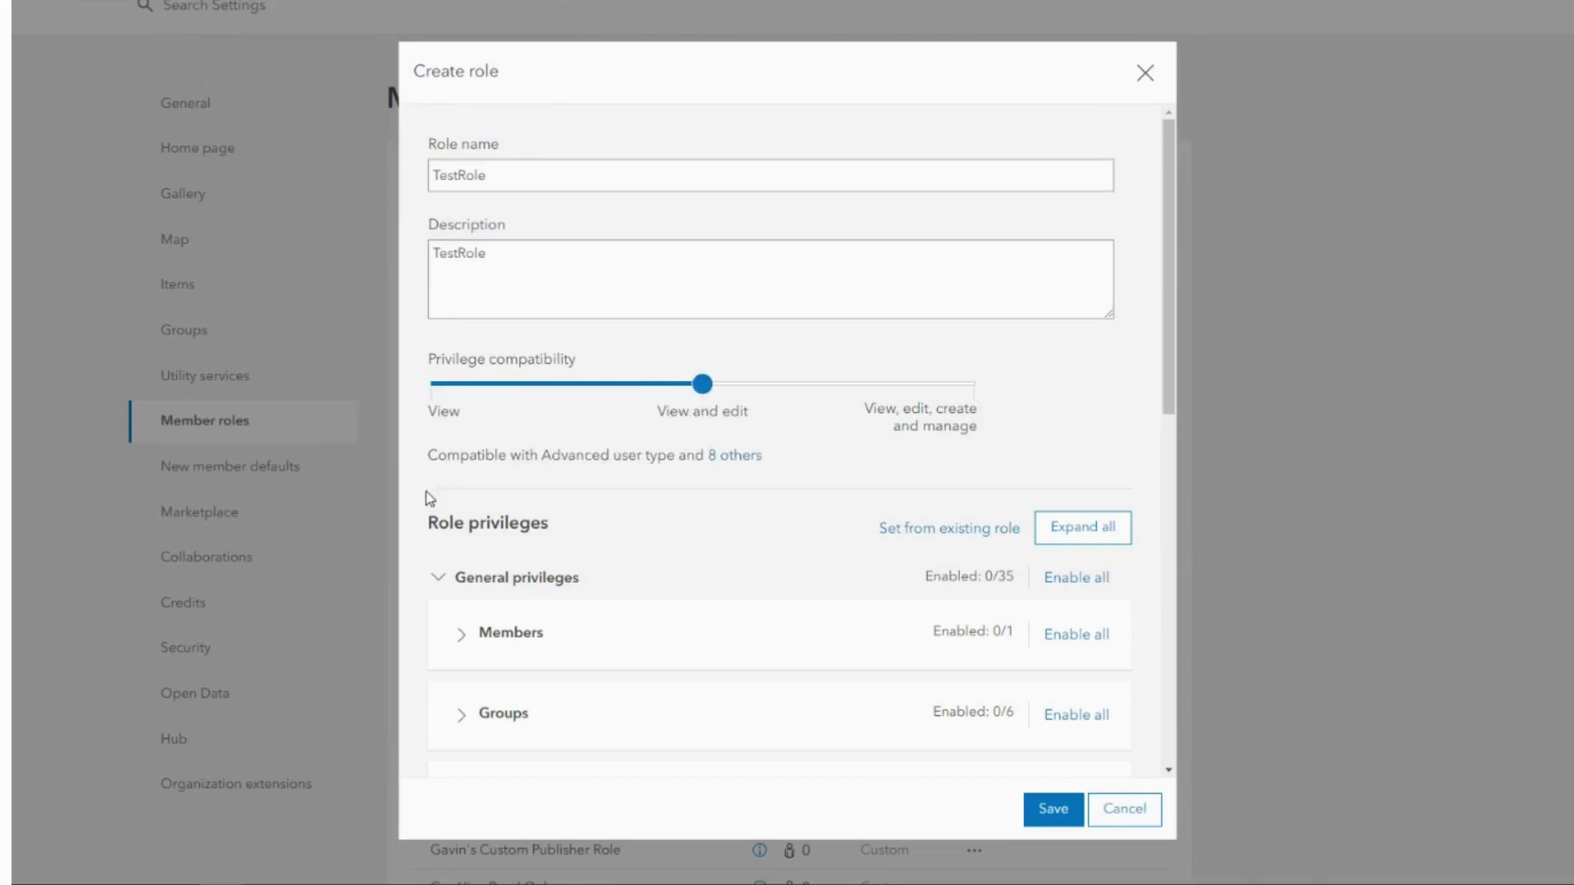
- Enable only the Network Analysis privilege under Premium Content, leaving Geocoding off
{"action": "scroll", "coordinate": [434, 508], "scroll_direction": "down", "scroll_amount": 5}
{"action": "left_click", "coordinate": [457, 557]}
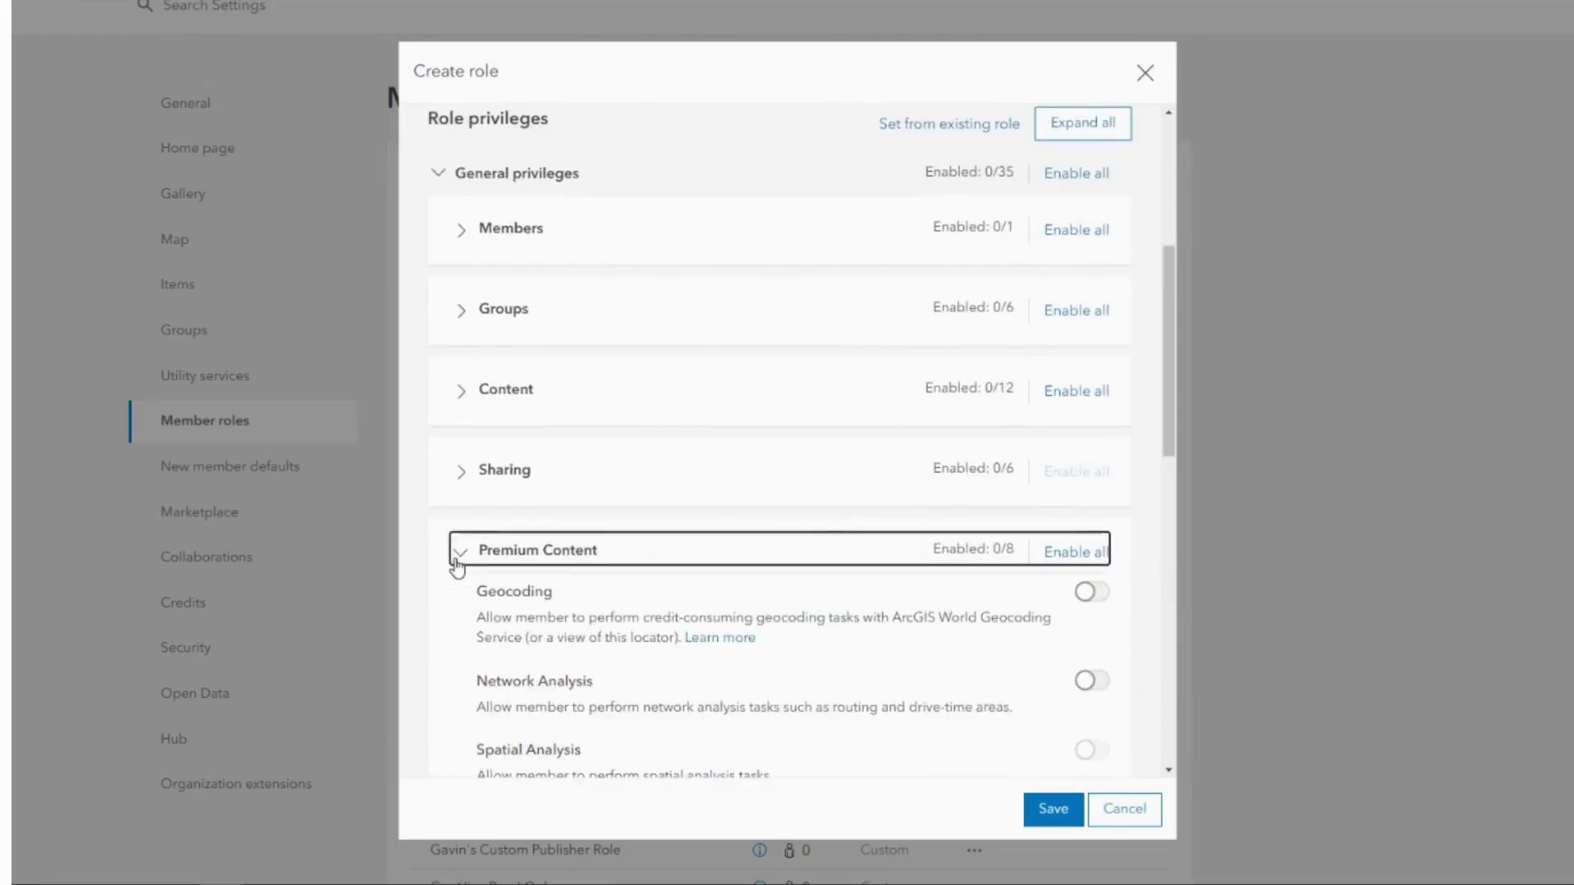
{"action": "scroll", "coordinate": [461, 590], "scroll_direction": "down", "scroll_amount": 3}
{"action": "scroll", "coordinate": [520, 608], "scroll_direction": "down", "scroll_amount": 2}
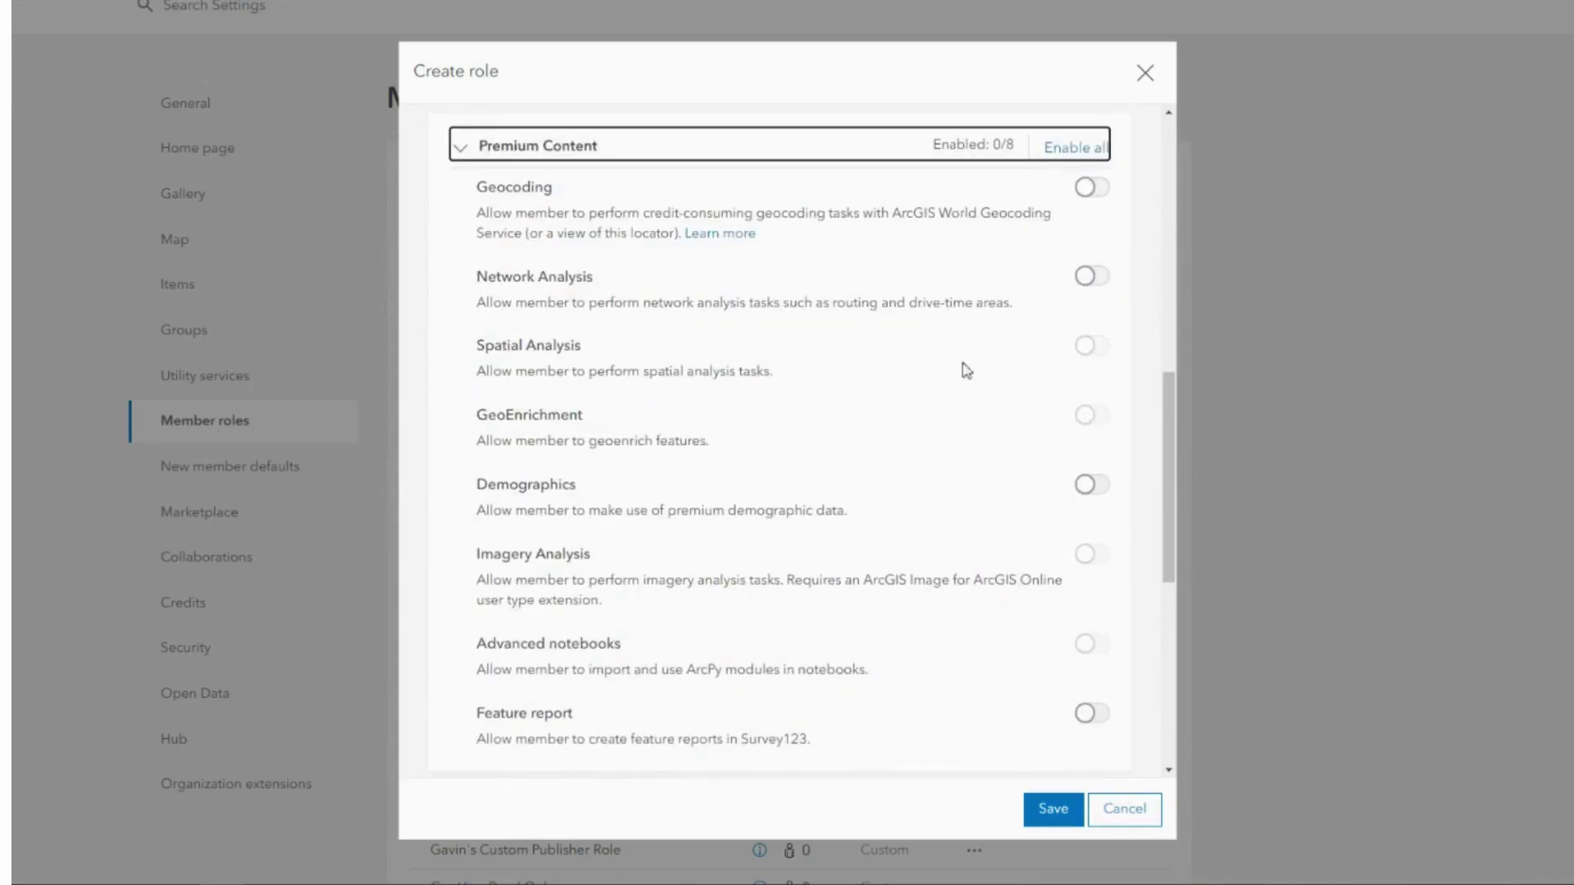
{"action": "left_click", "coordinate": [1092, 276]}
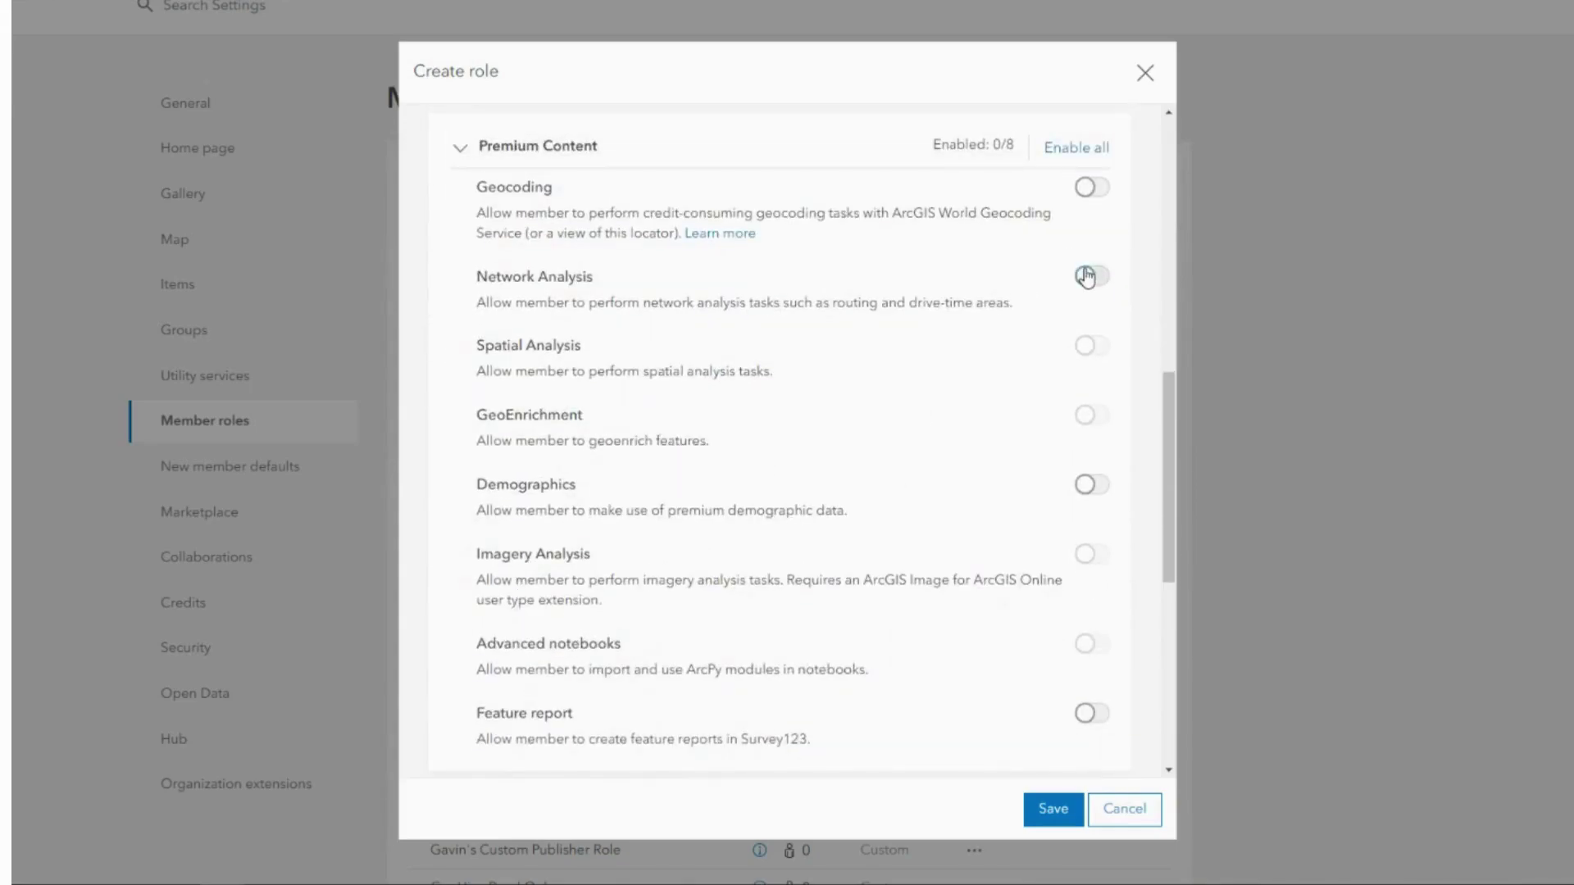
{"action": "left_click", "coordinate": [1090, 189]}
{"action": "left_click", "coordinate": [1093, 190]}
{"action": "scroll", "coordinate": [1043, 381], "scroll_direction": "down", "scroll_amount": 3}
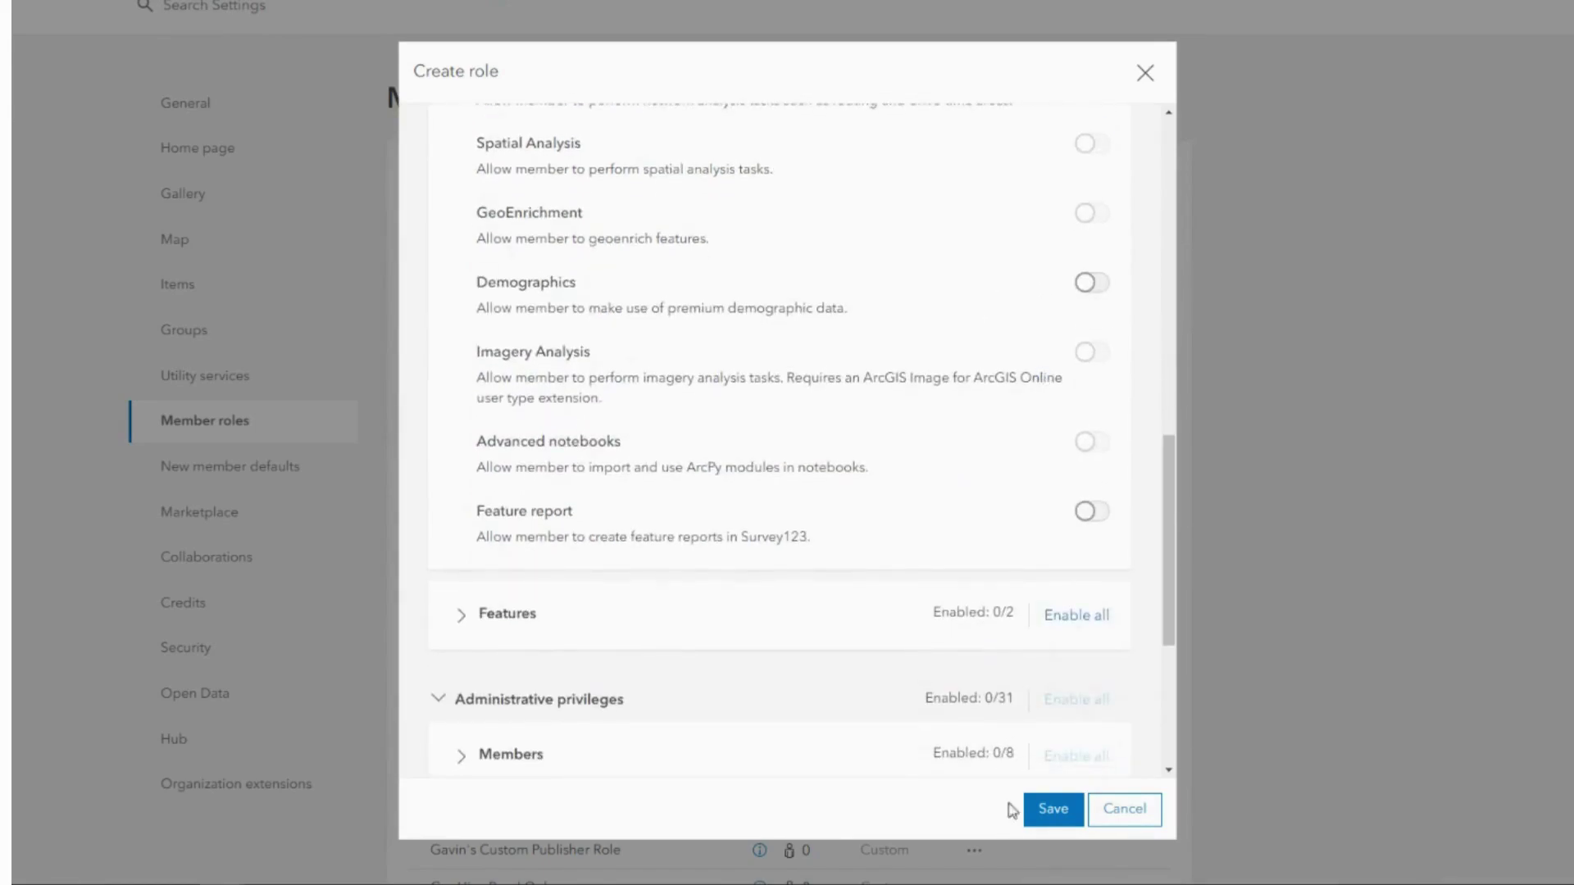
{"action": "left_click", "coordinate": [1043, 814]}
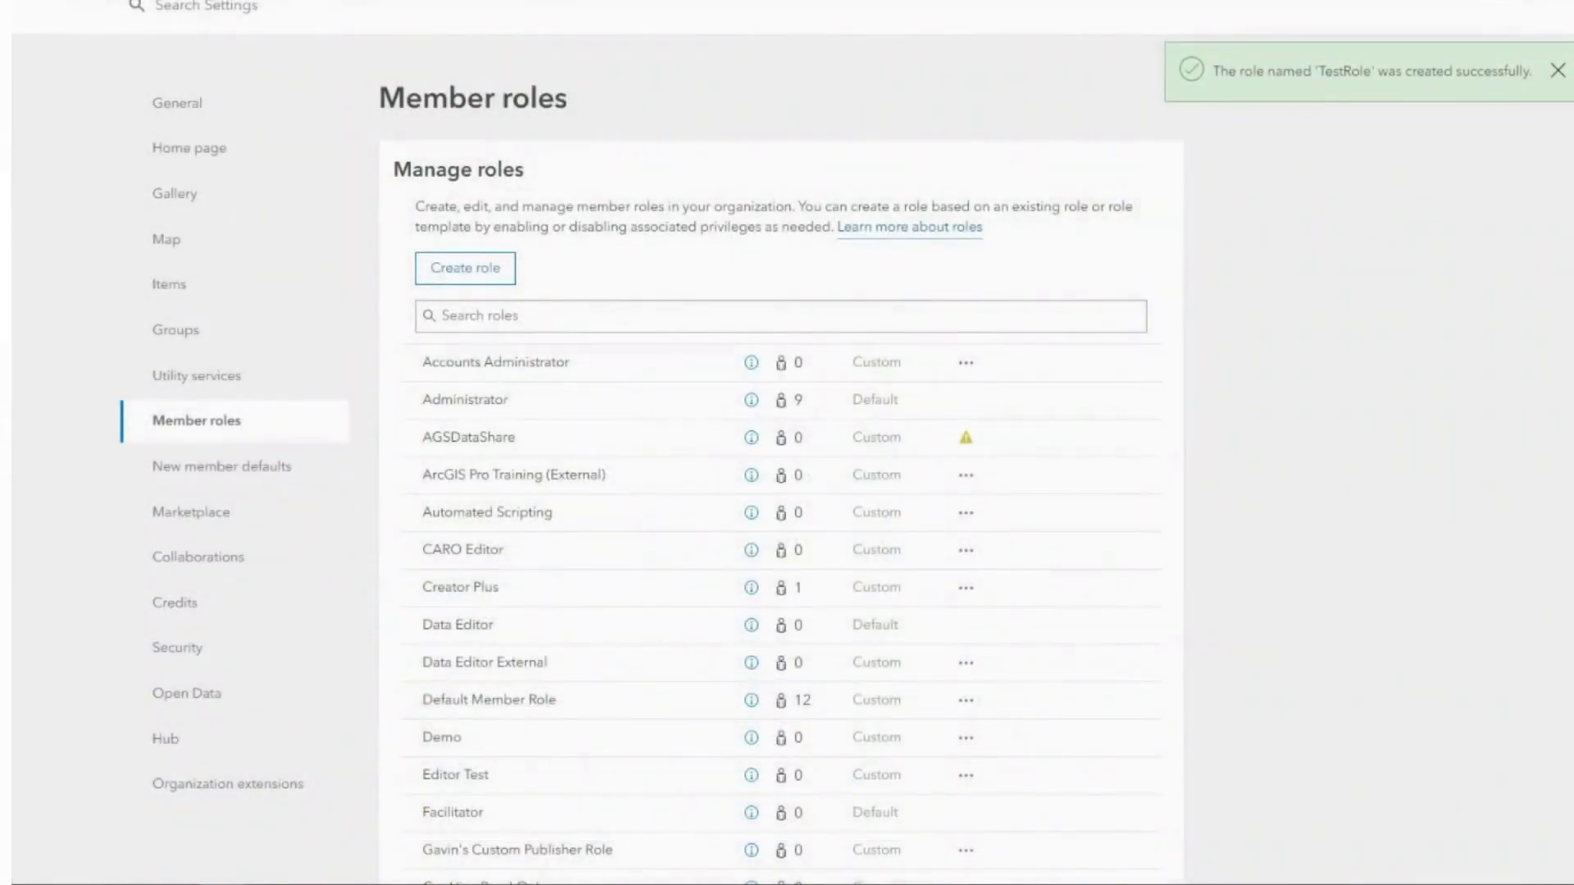